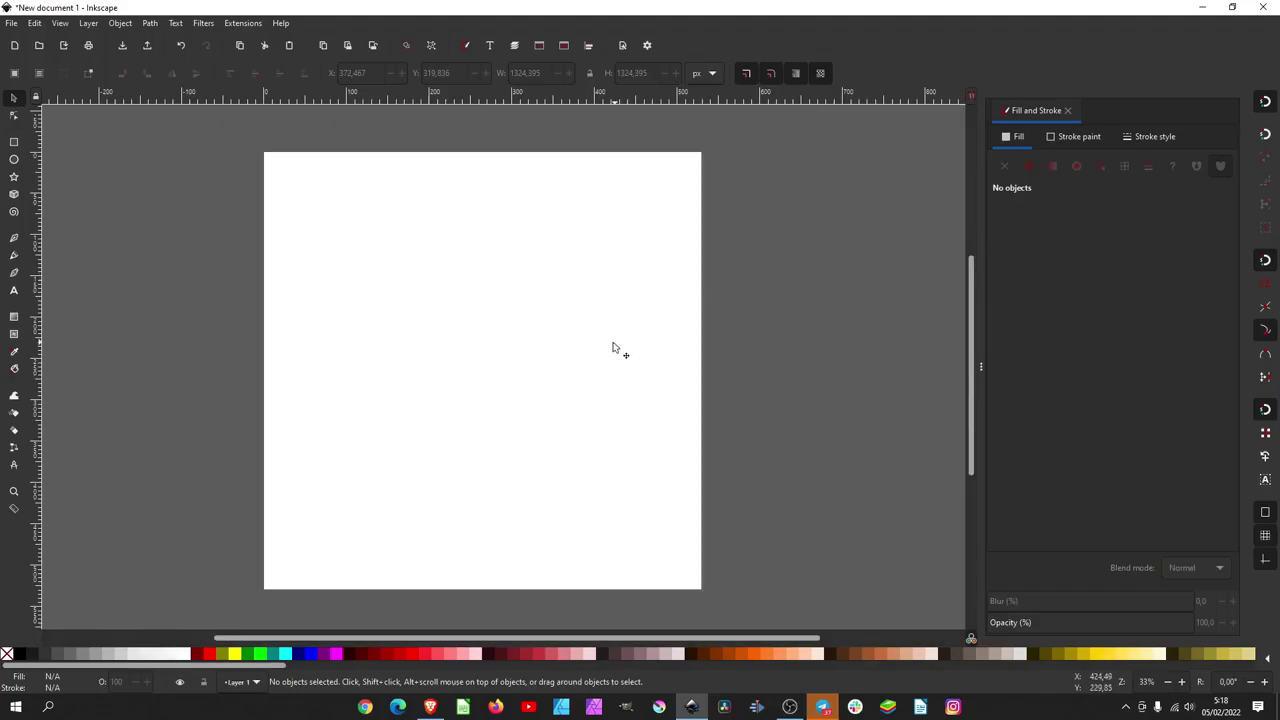
- Check the 2000 px background rectangle, then choose the Star/Polygon tool set to 12 corners
left_click(624, 330)
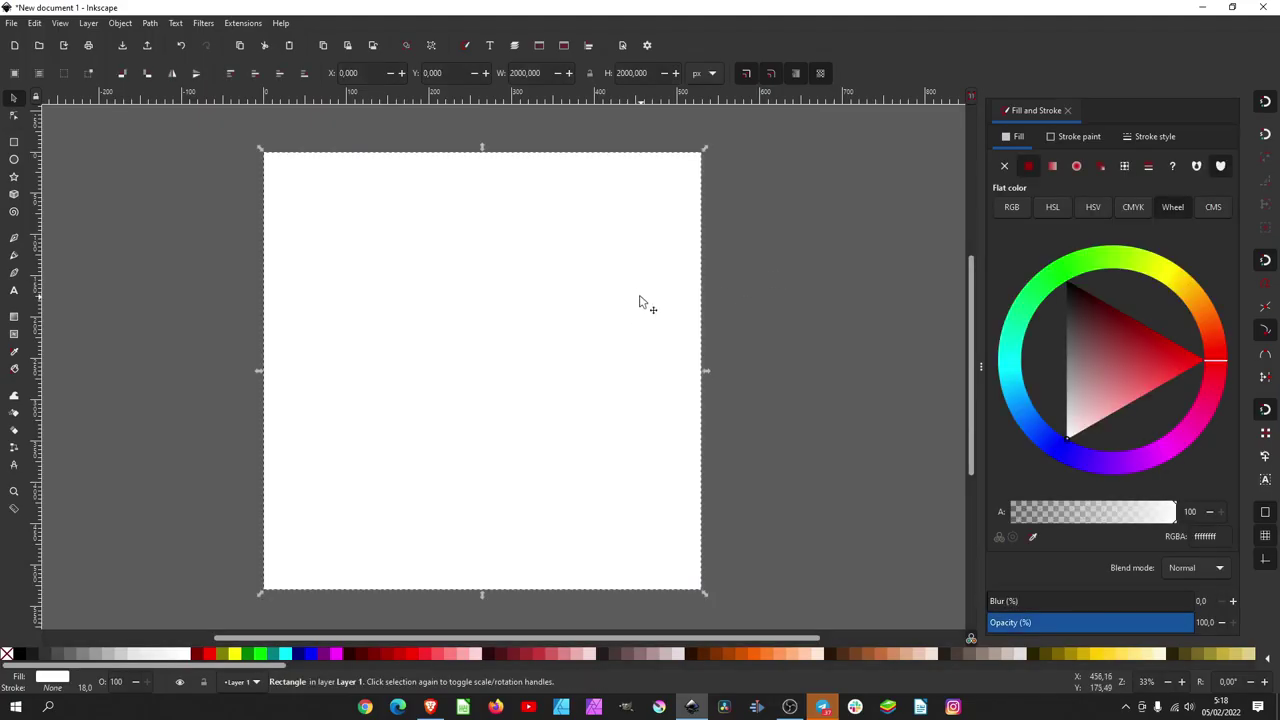
left_click(540, 73)
left_click(764, 198)
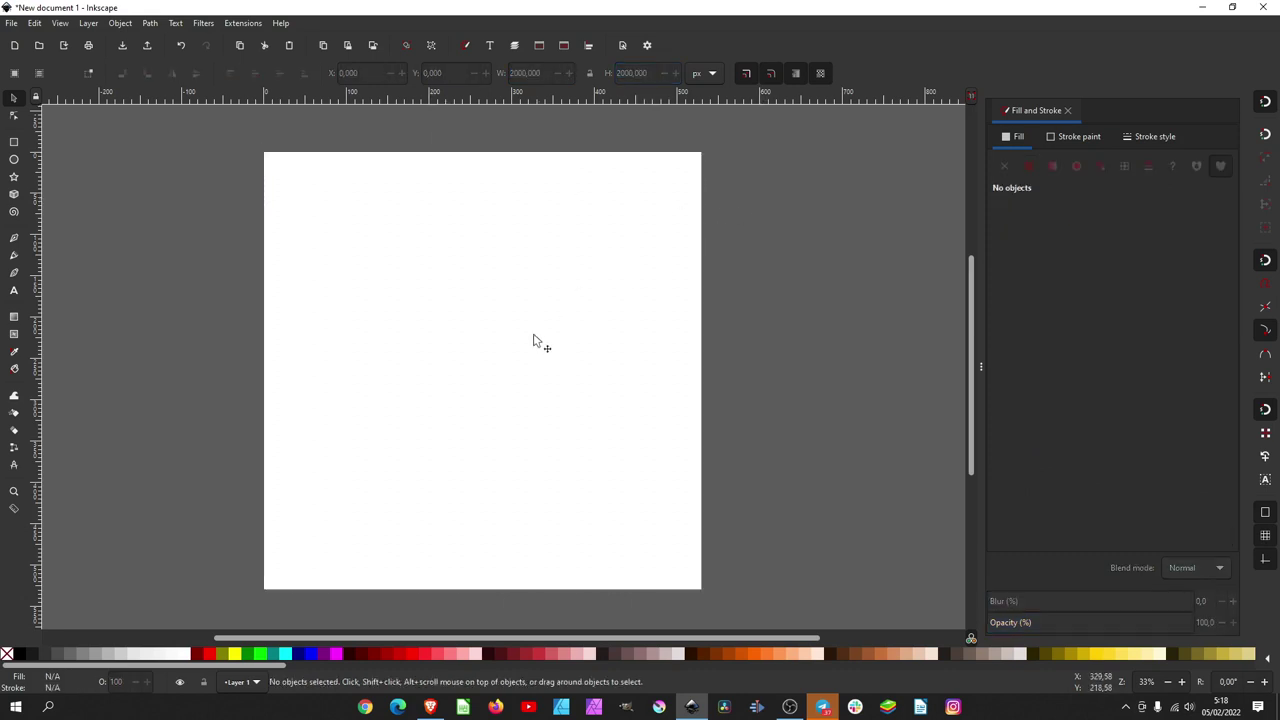
left_click(14, 177)
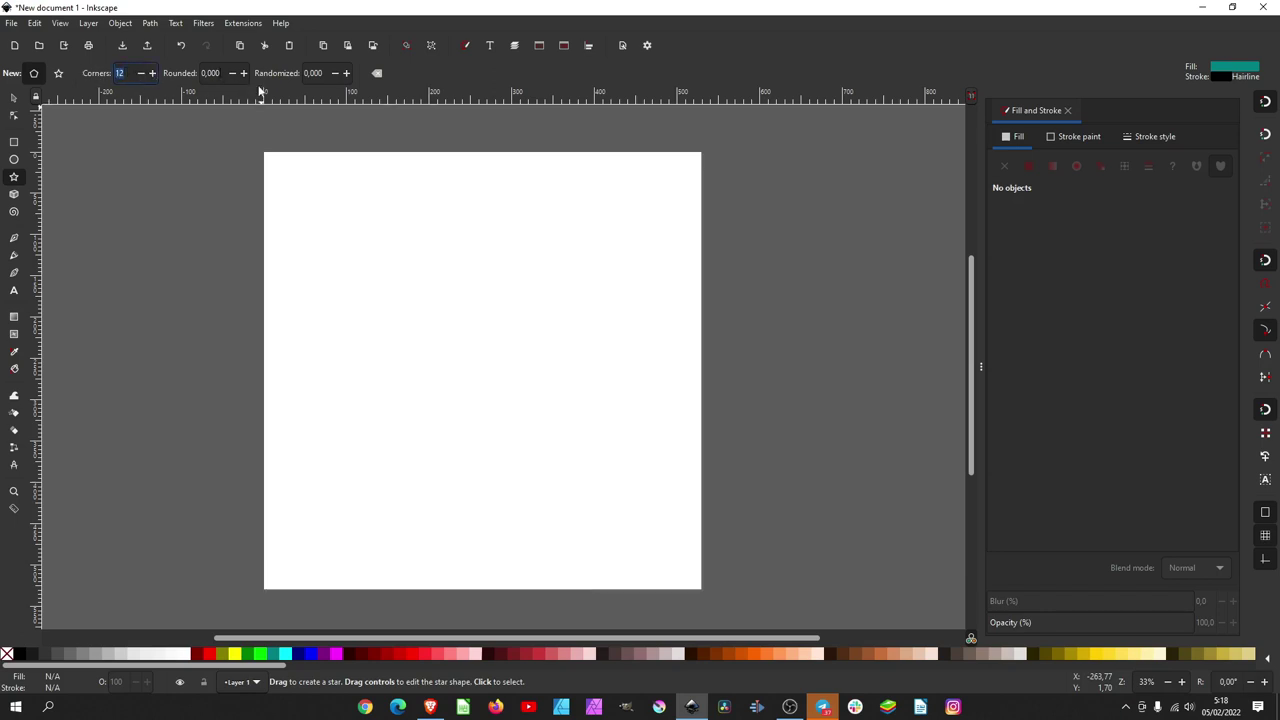
- Draw a 12-corner polygon and move it to the centre of the page
left_click_drag(513, 489, 548, 350)
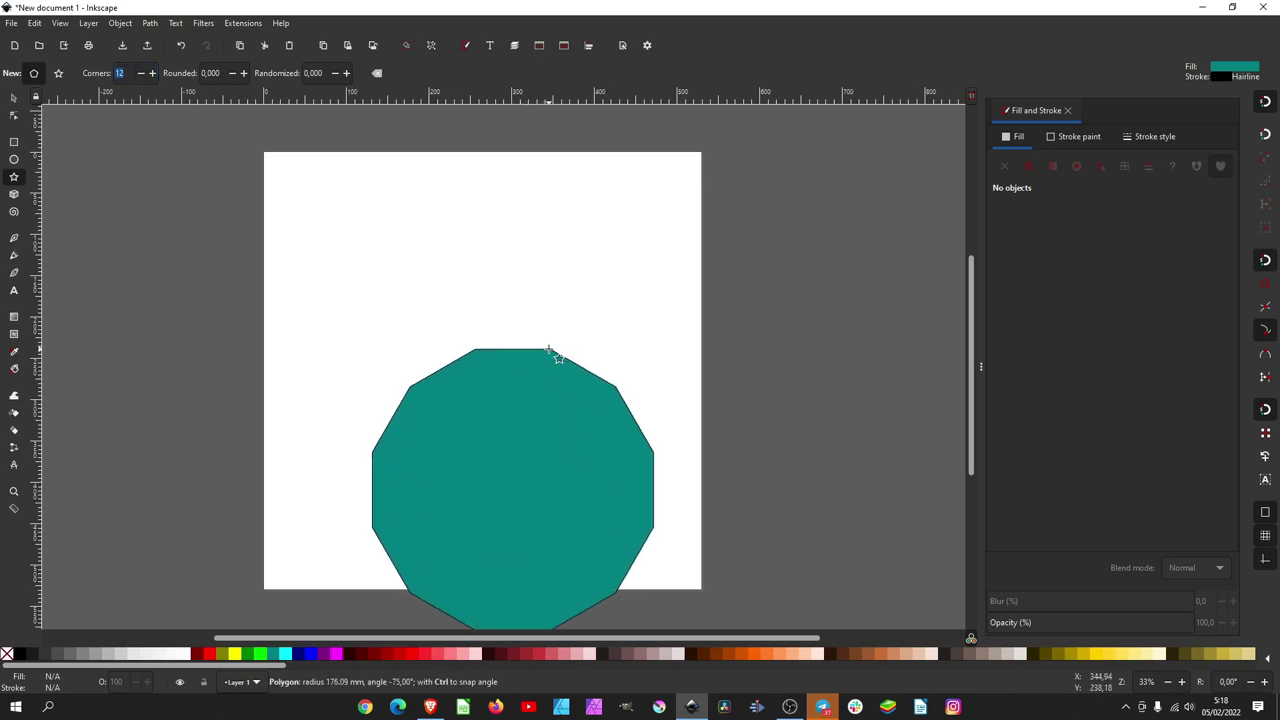
left_click(13, 97)
left_click_drag(534, 435, 518, 340)
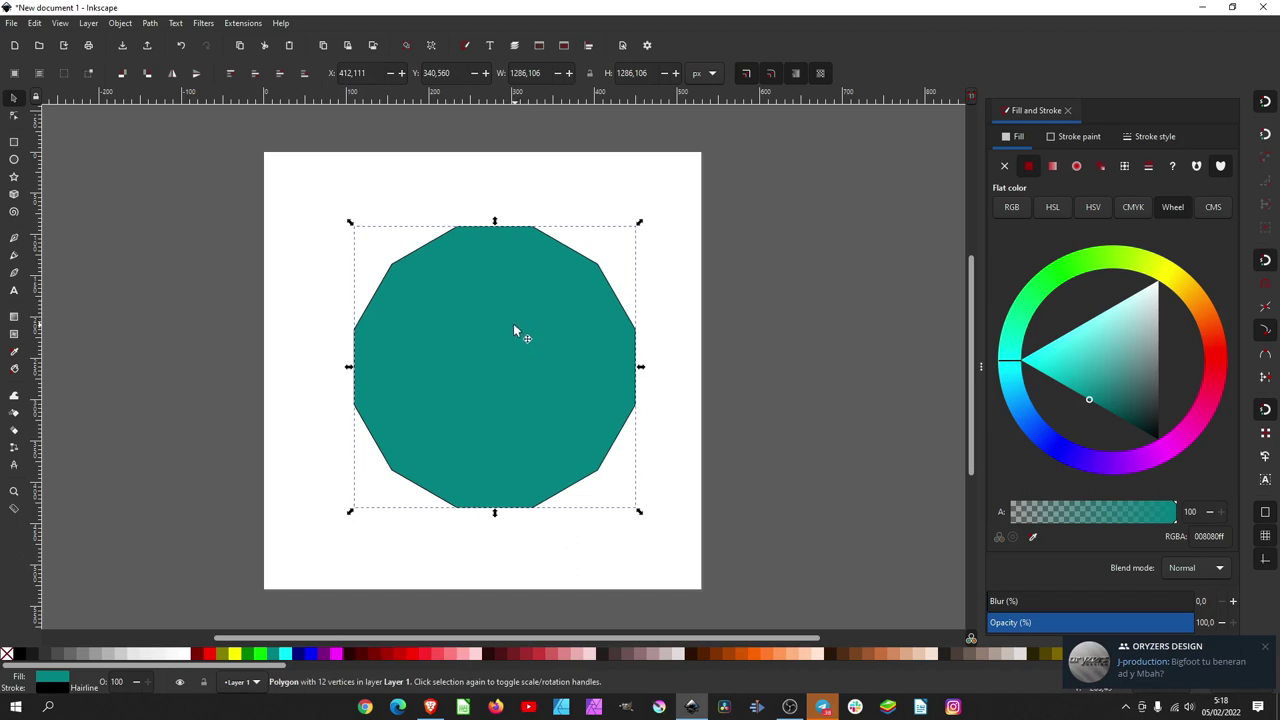
- Give the polygon no fill and a black outline, then deselect it
left_click(1005, 166)
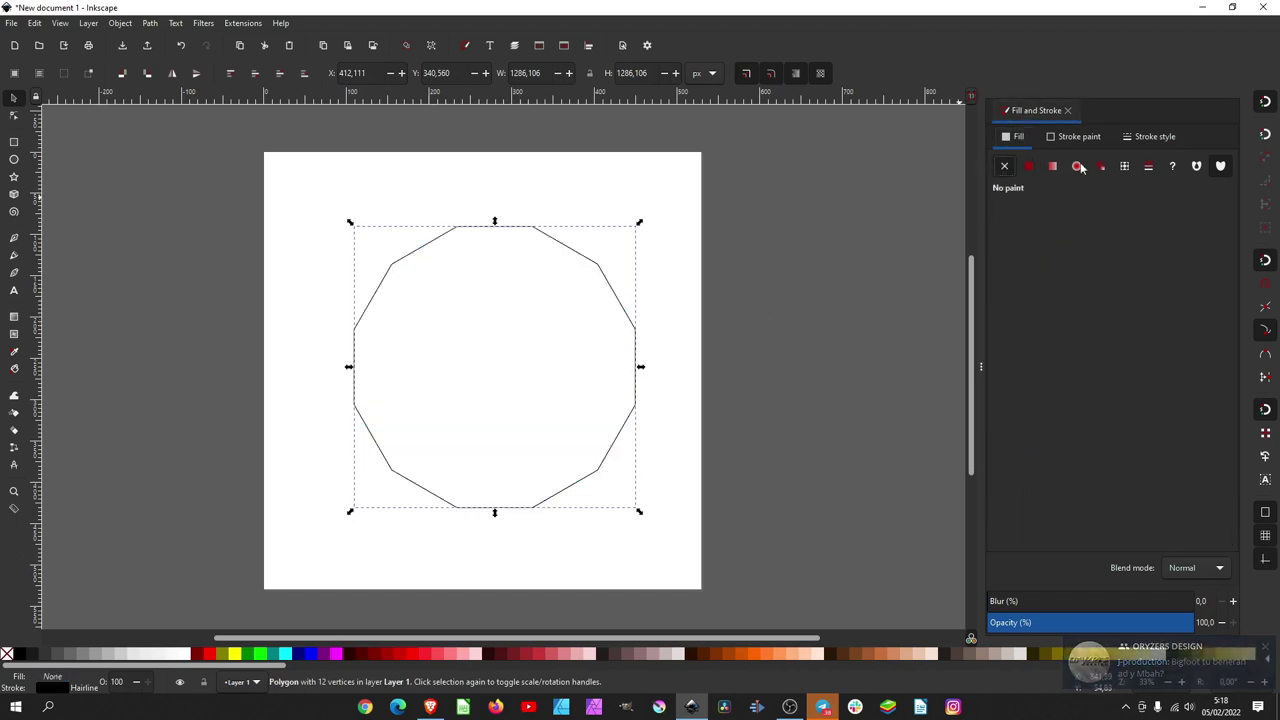
left_click(1155, 136)
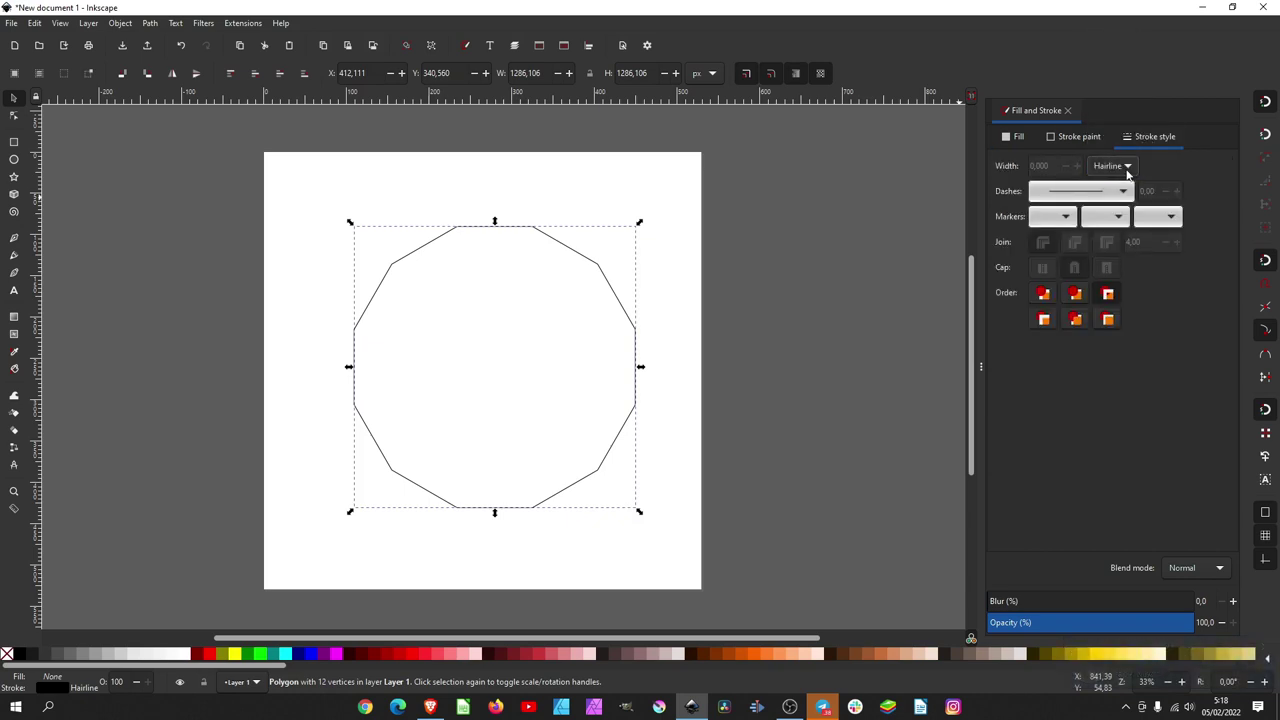
left_click(1127, 166)
left_click(1114, 168)
left_click(1077, 137)
left_click_drag(1105, 366, 1245, 364)
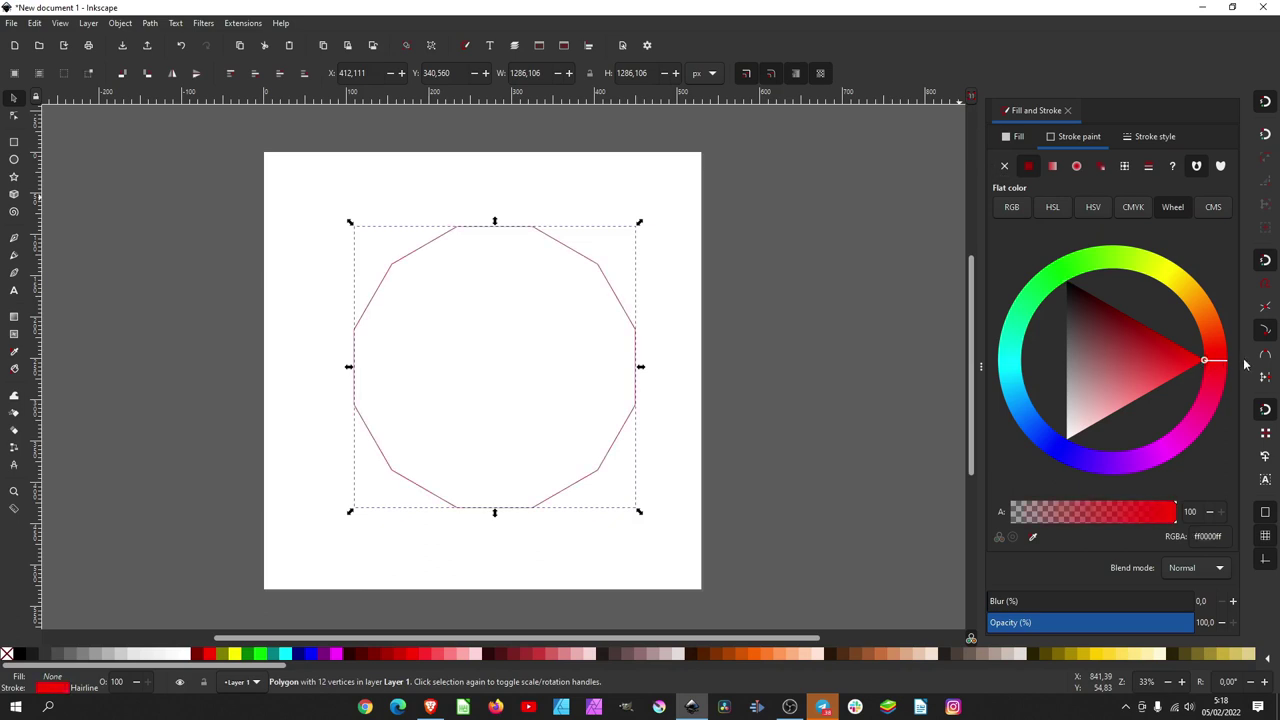
left_click_drag(1165, 375, 1048, 246)
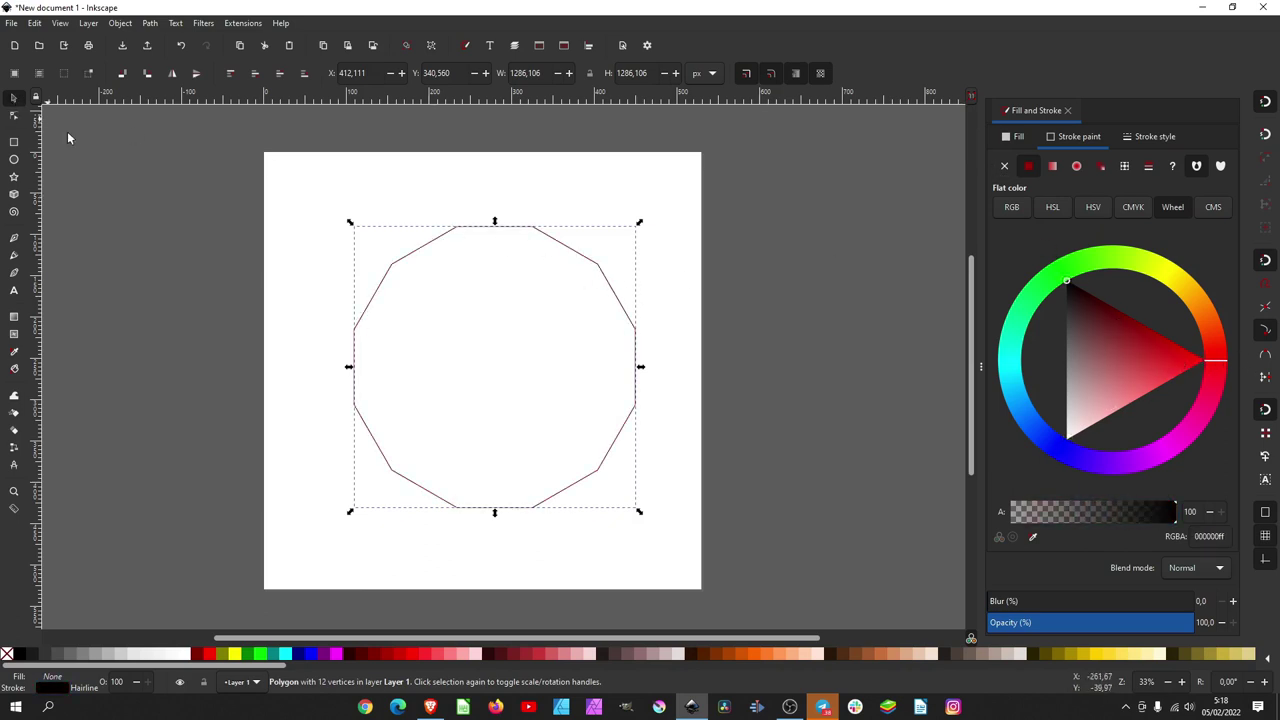
left_click(141, 298)
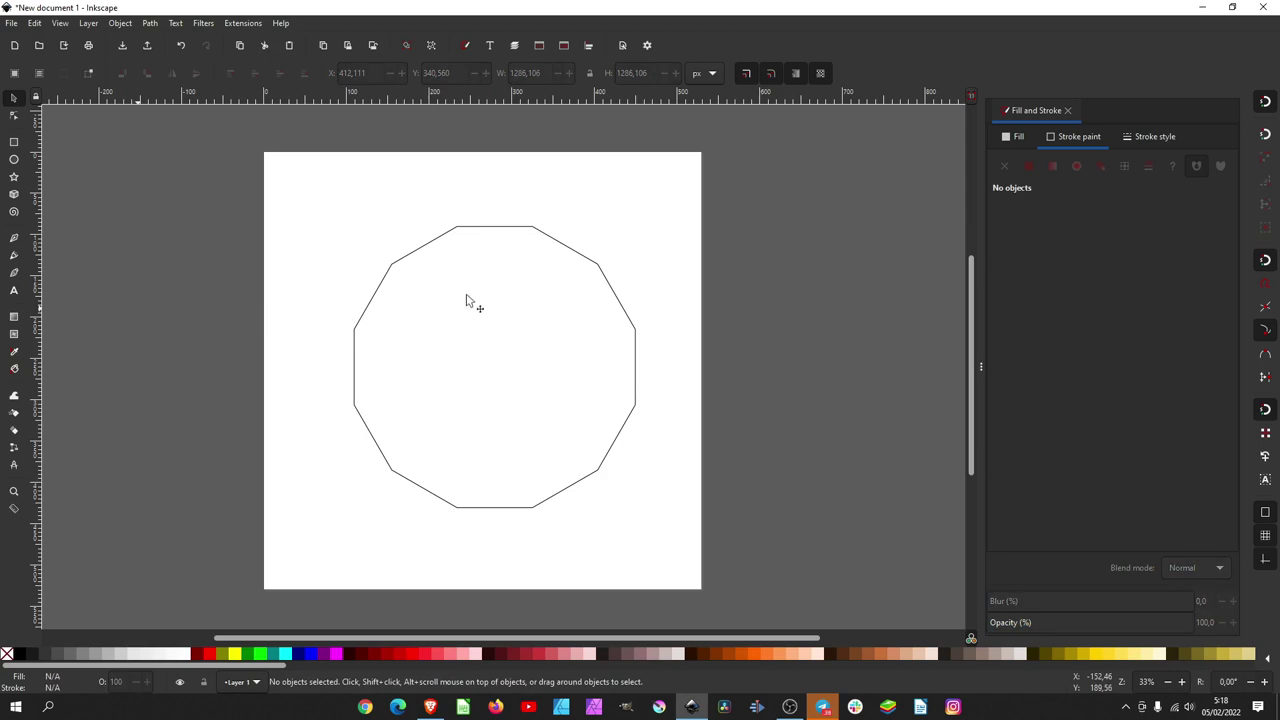
left_click(14, 240)
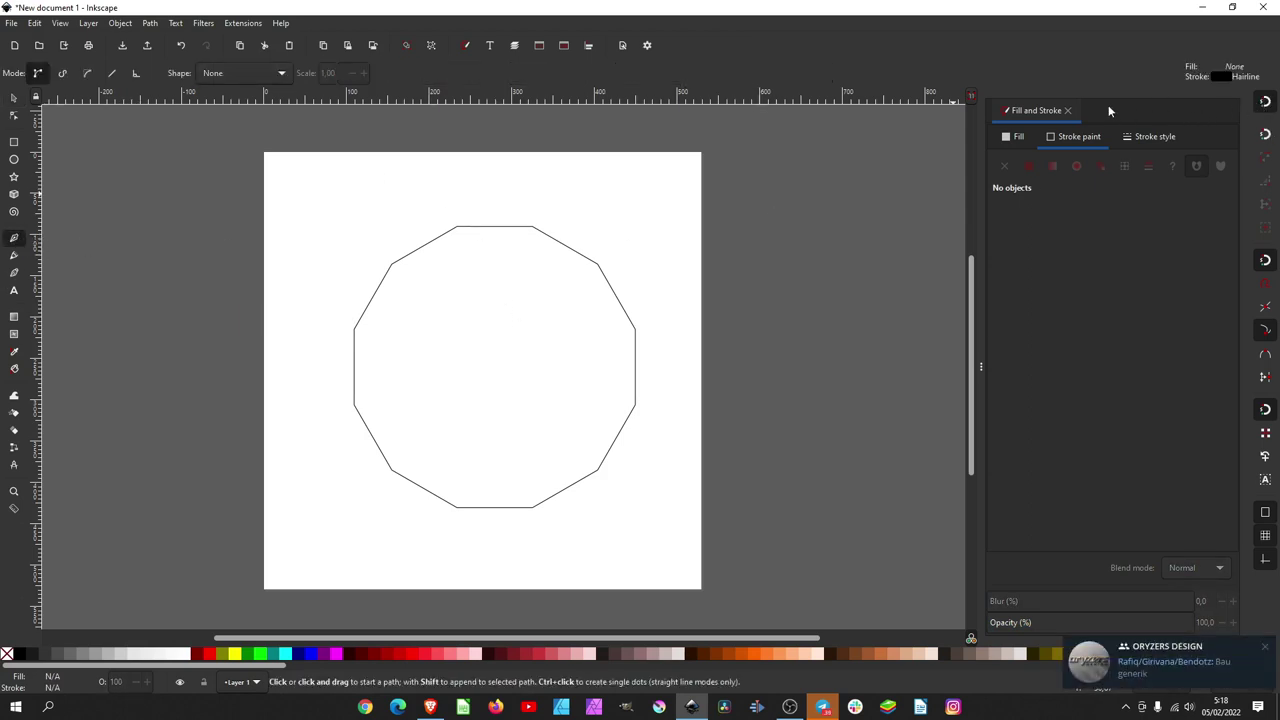
- Trace a closed diagonal strip between polygon corners with the Pen tool and fill it orange
left_click(532, 227)
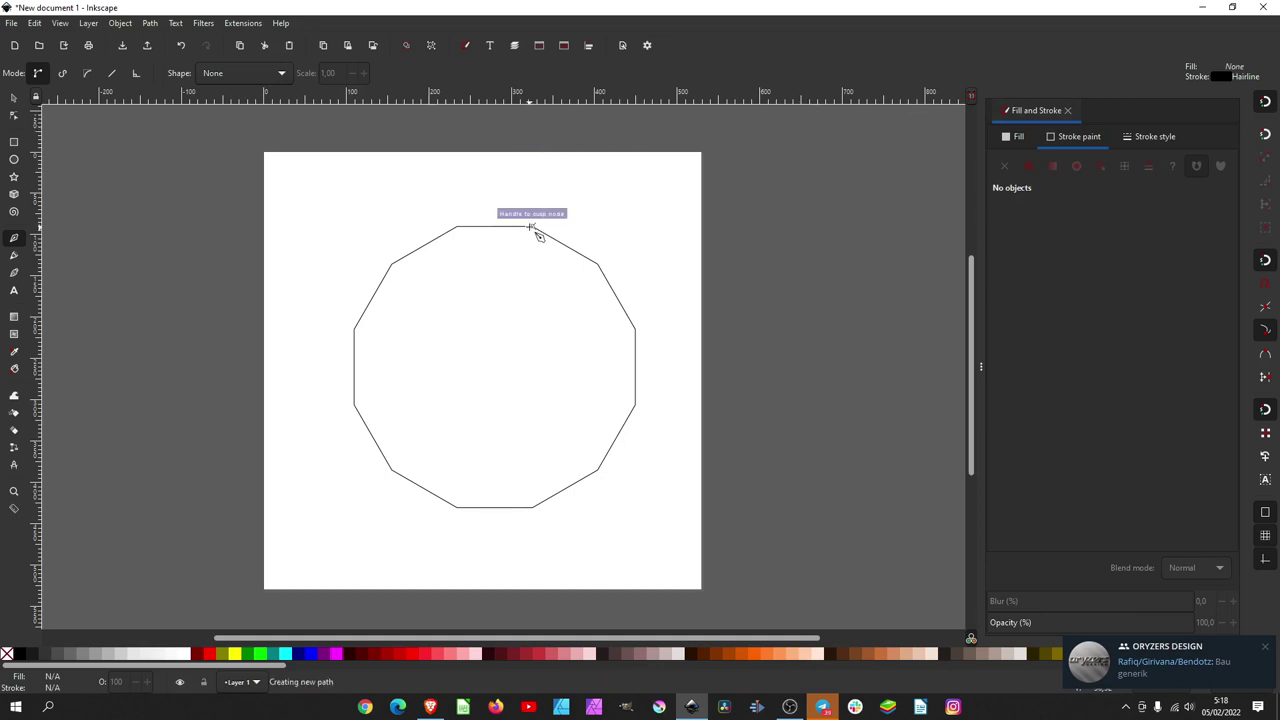
left_click(634, 406)
left_click(598, 468)
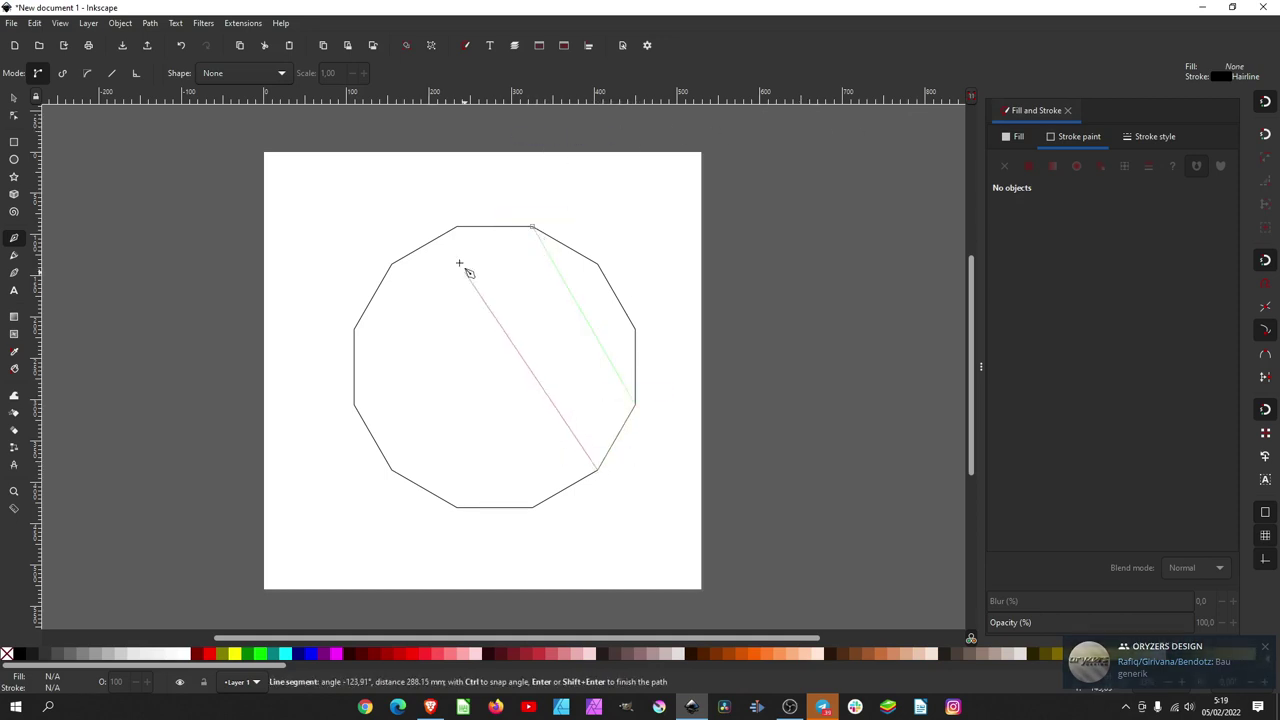
left_click(457, 227)
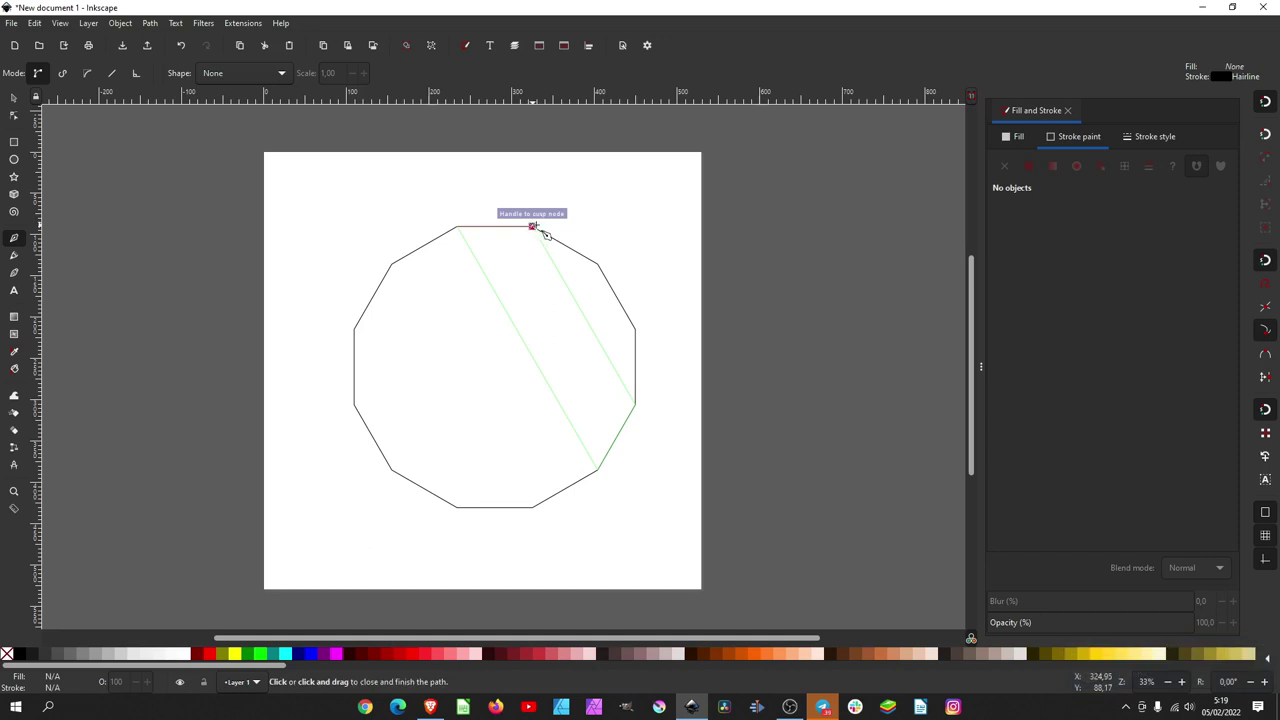
left_click(532, 227)
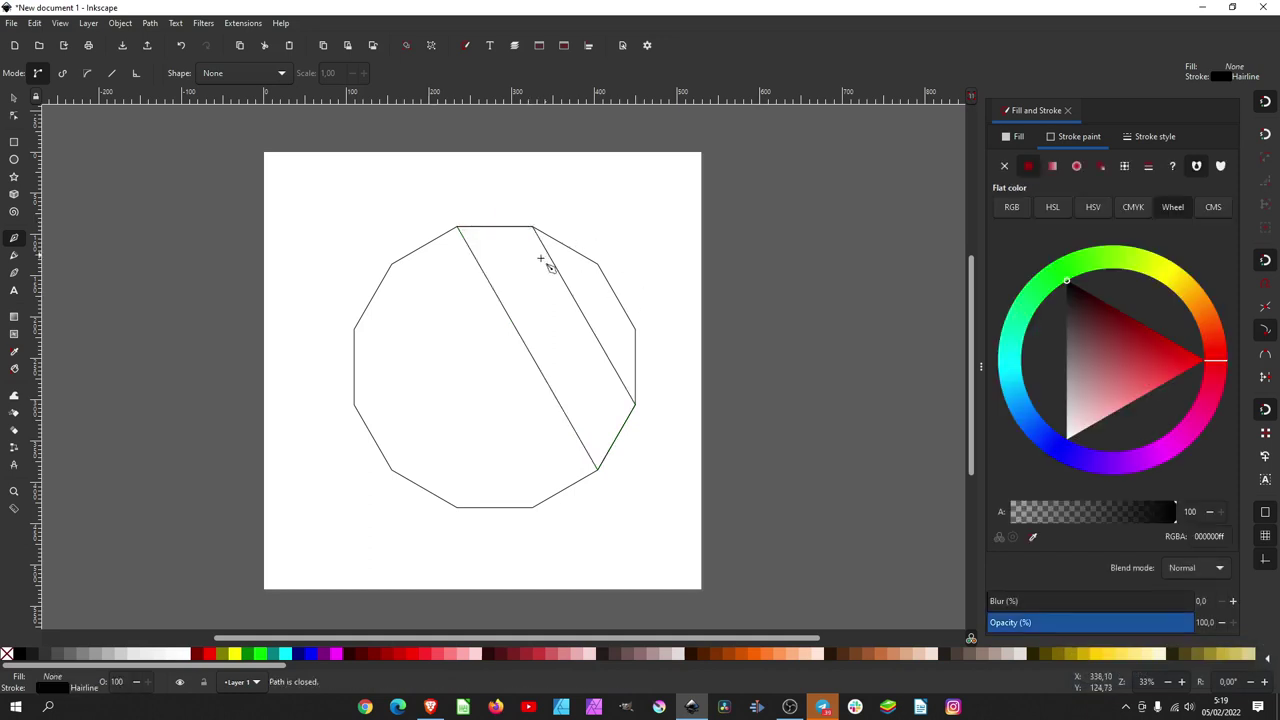
left_click(755, 657)
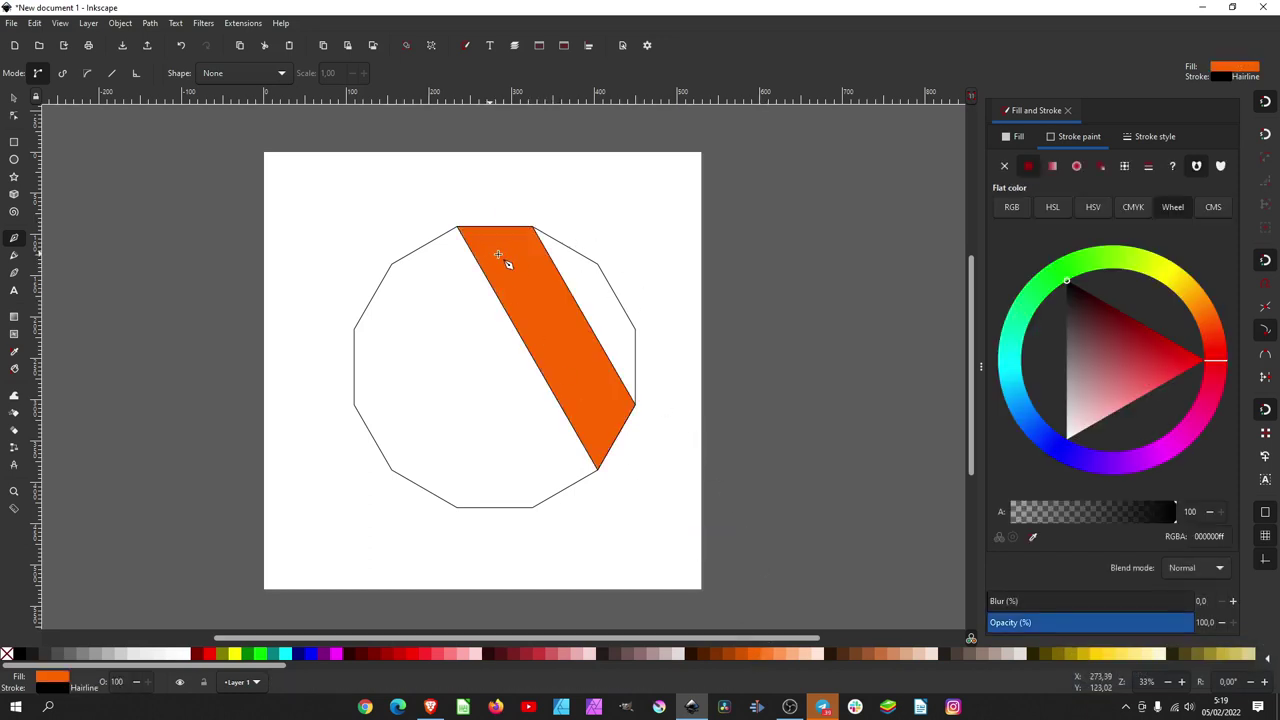
- Trace a second diagonal strip from the top-right corner through the left corners
left_click(533, 228)
left_click(393, 468)
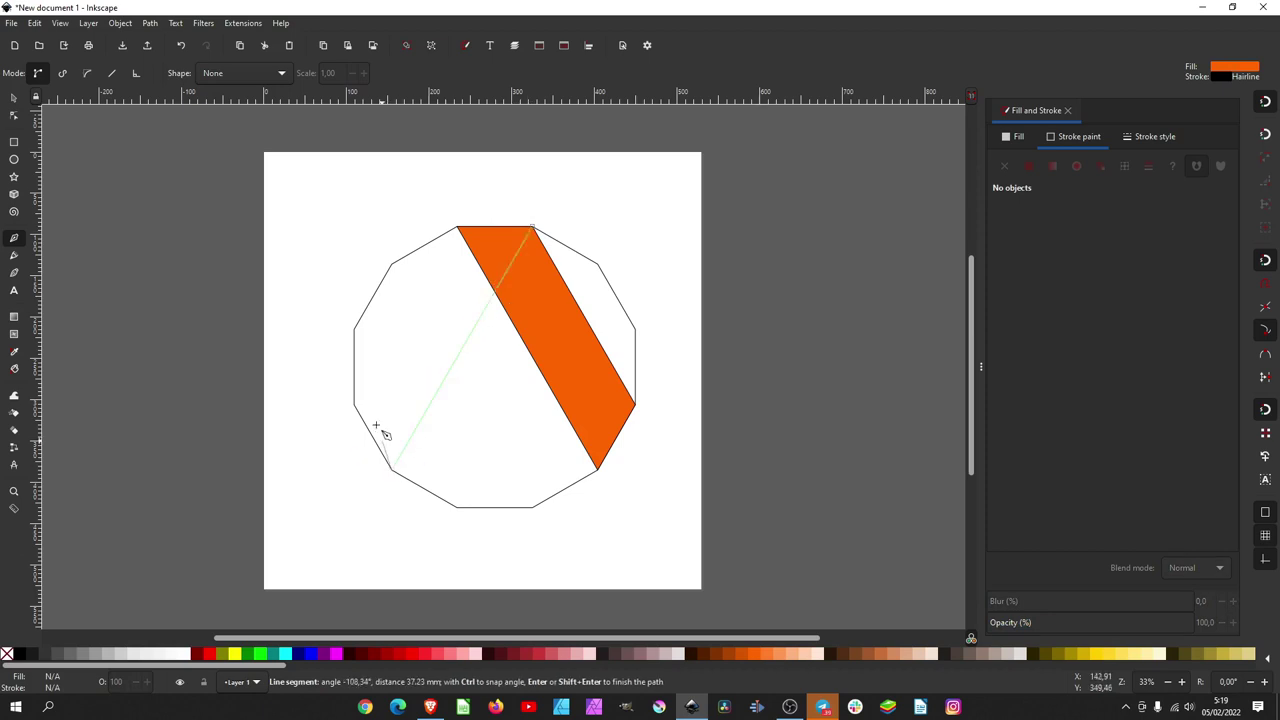
left_click(354, 404)
left_click(457, 228)
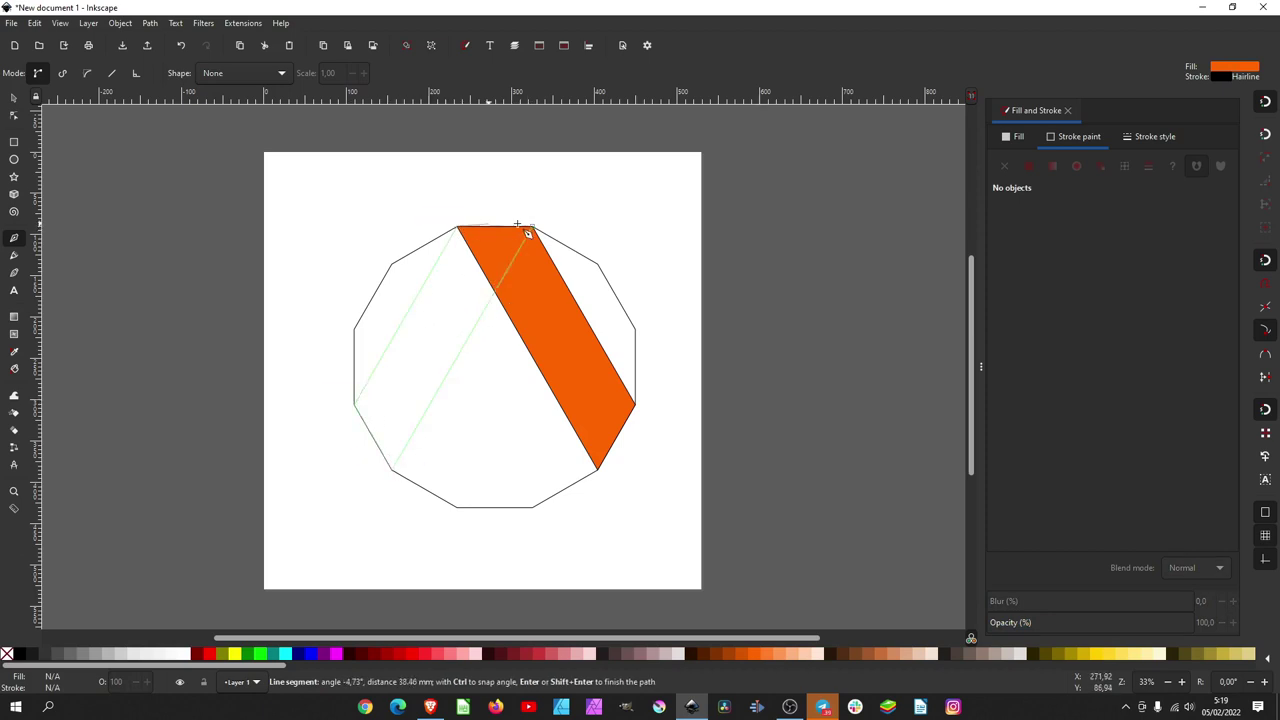
- Close the left strip and fill it teal, then draw a pink trapezoid band across the lower corners
left_click(533, 228)
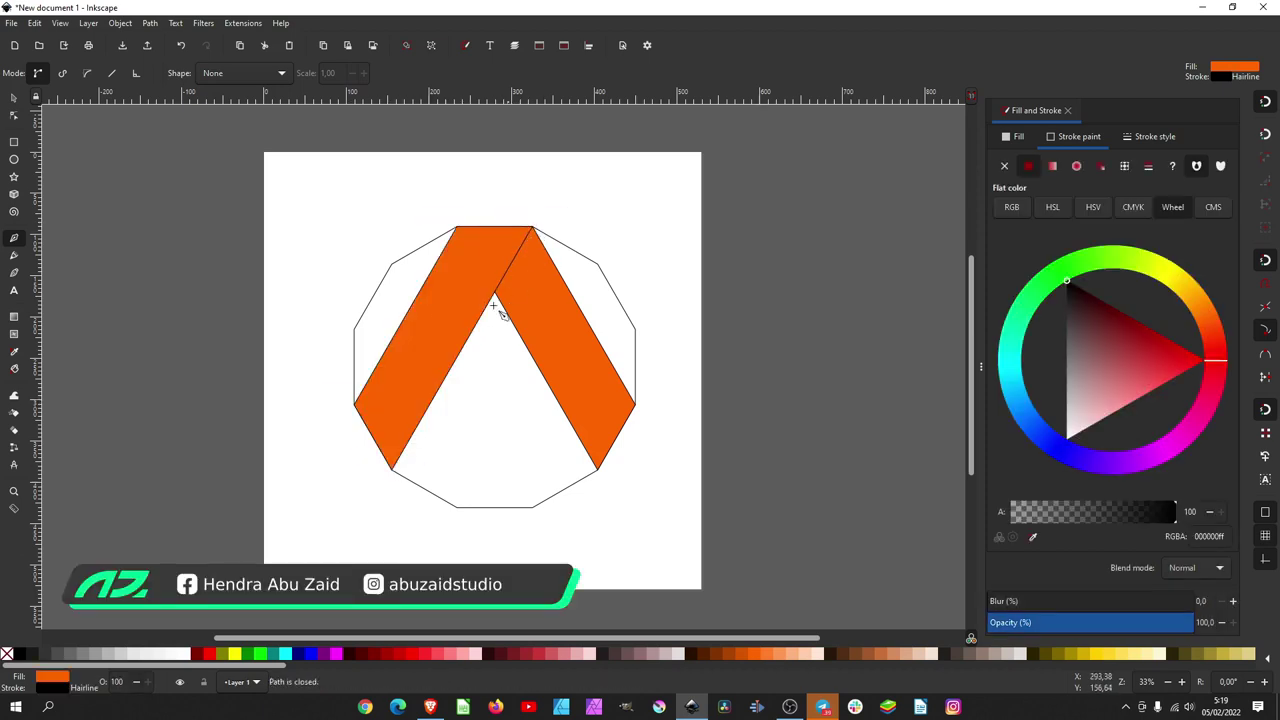
left_click(276, 654)
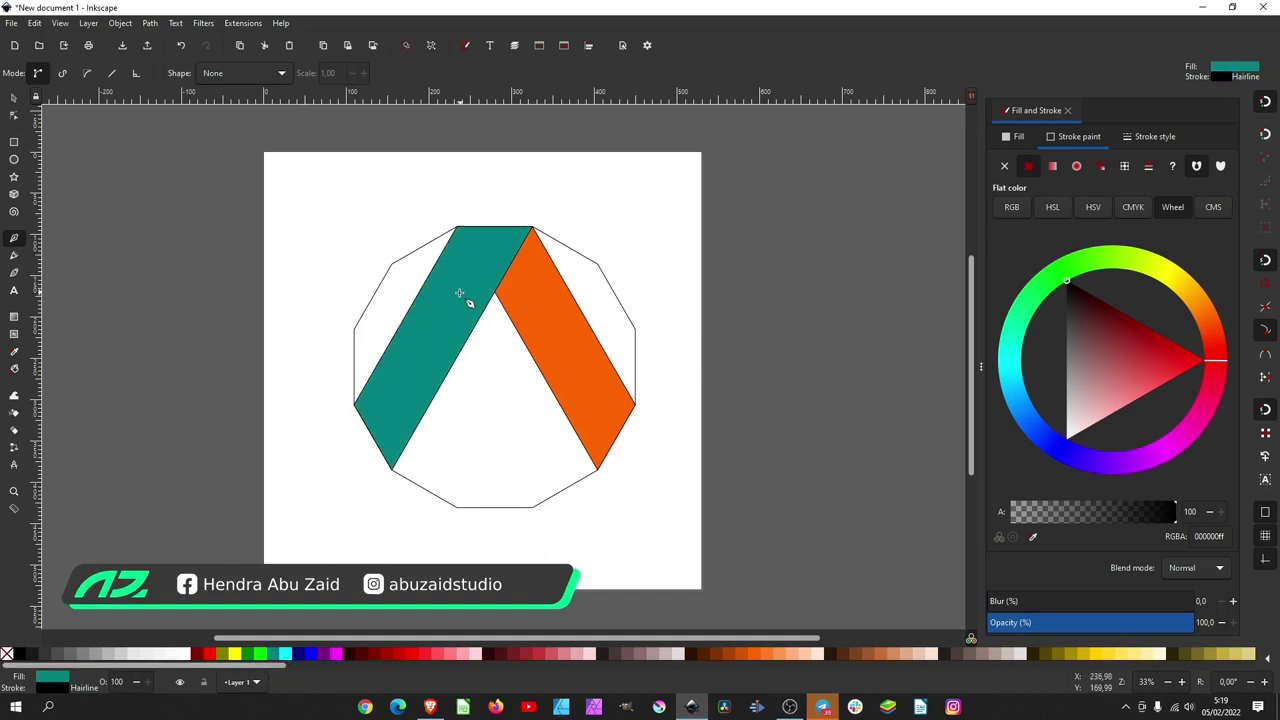
left_click(635, 404)
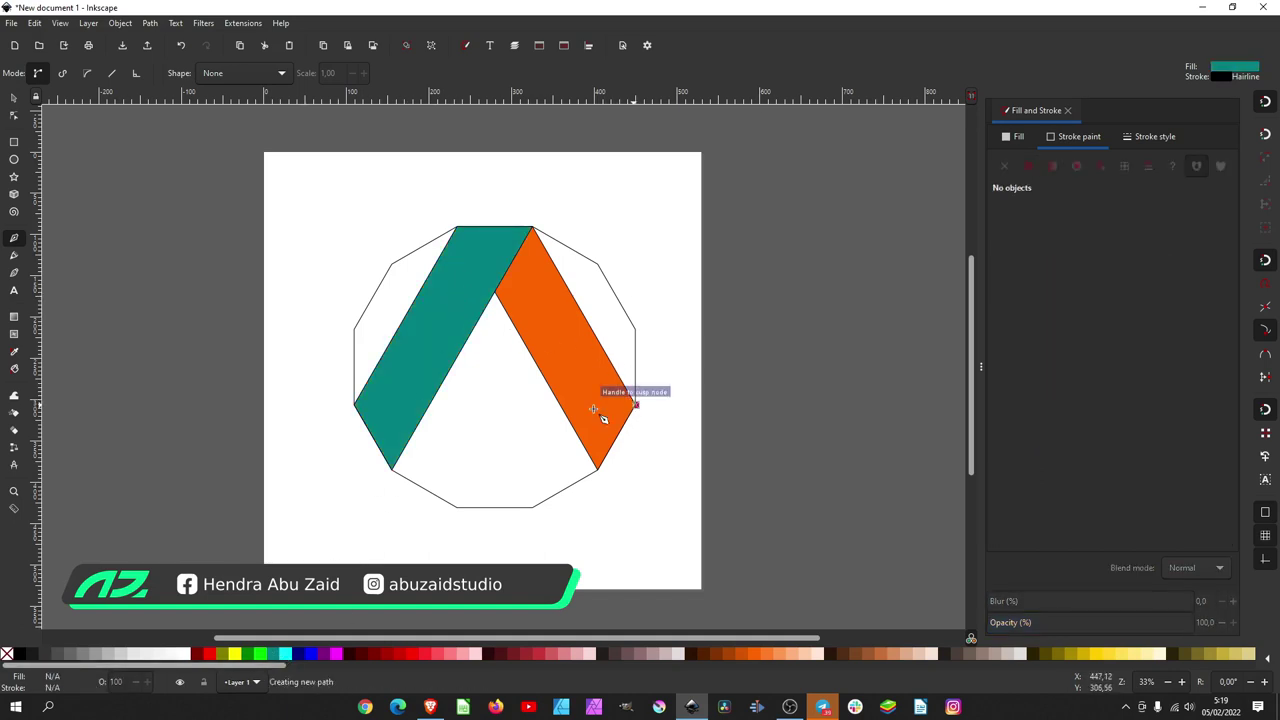
left_click(356, 404)
left_click(393, 468)
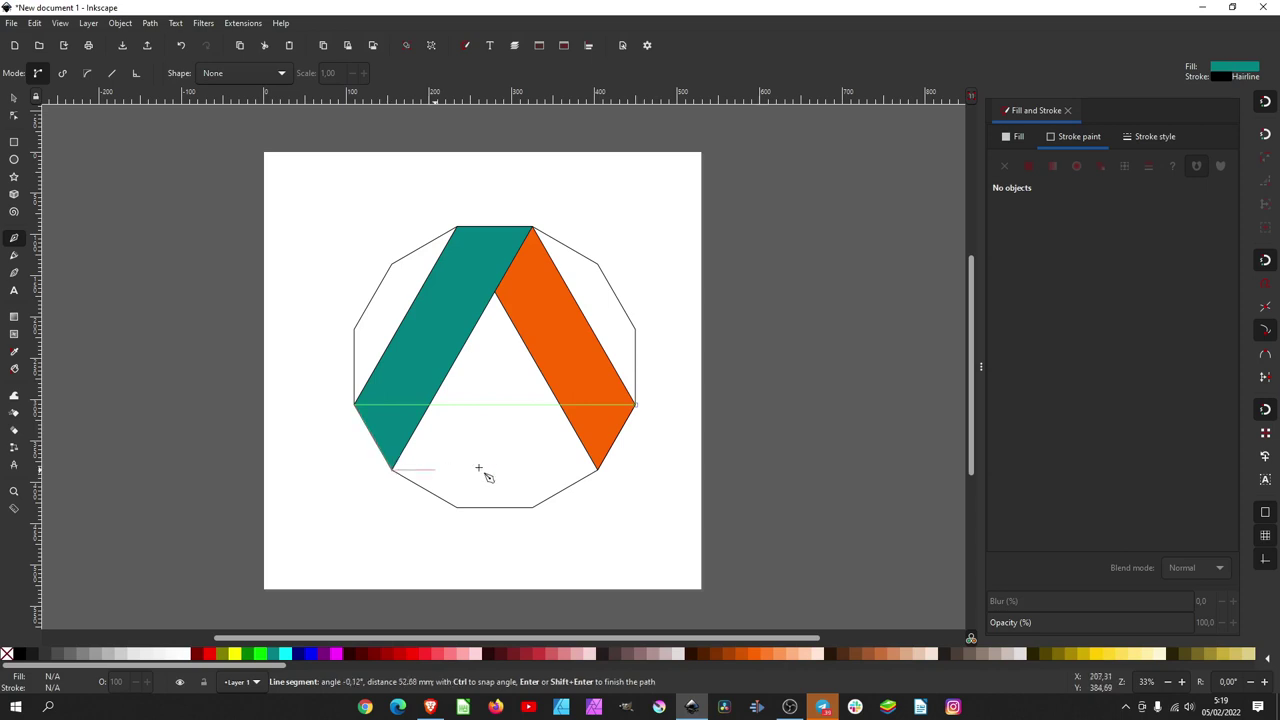
left_click(598, 468)
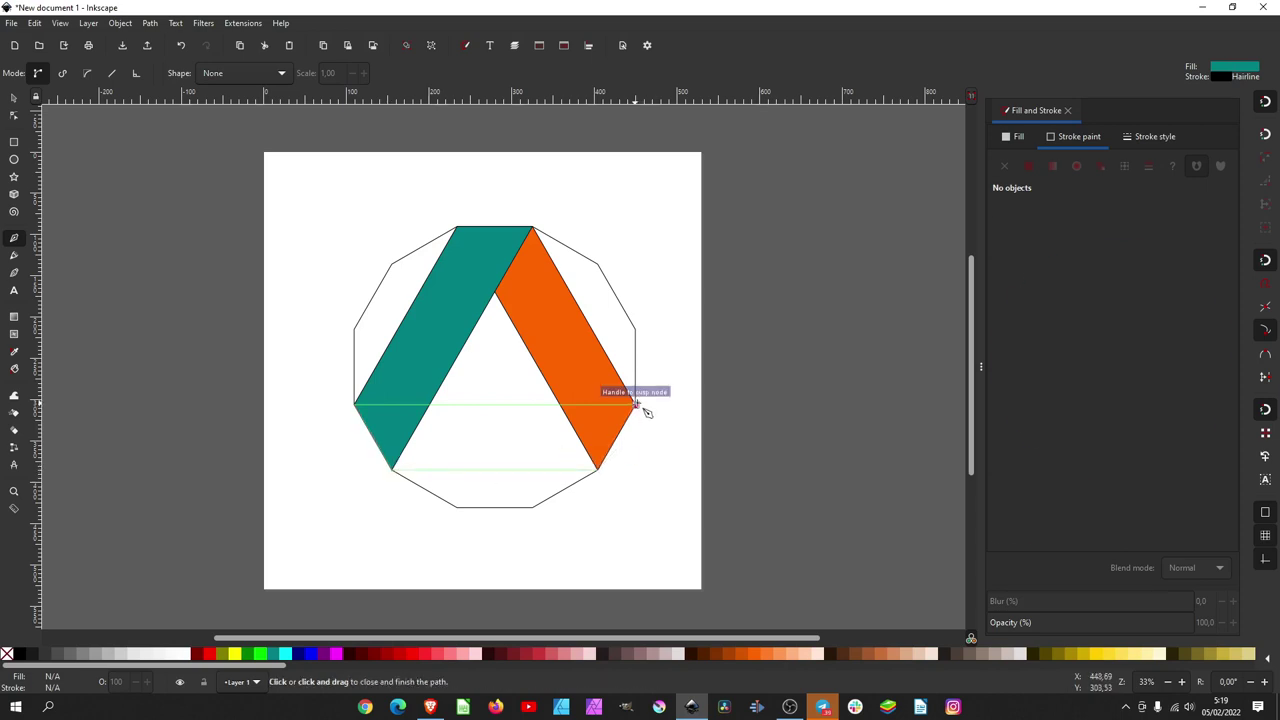
left_click(635, 404)
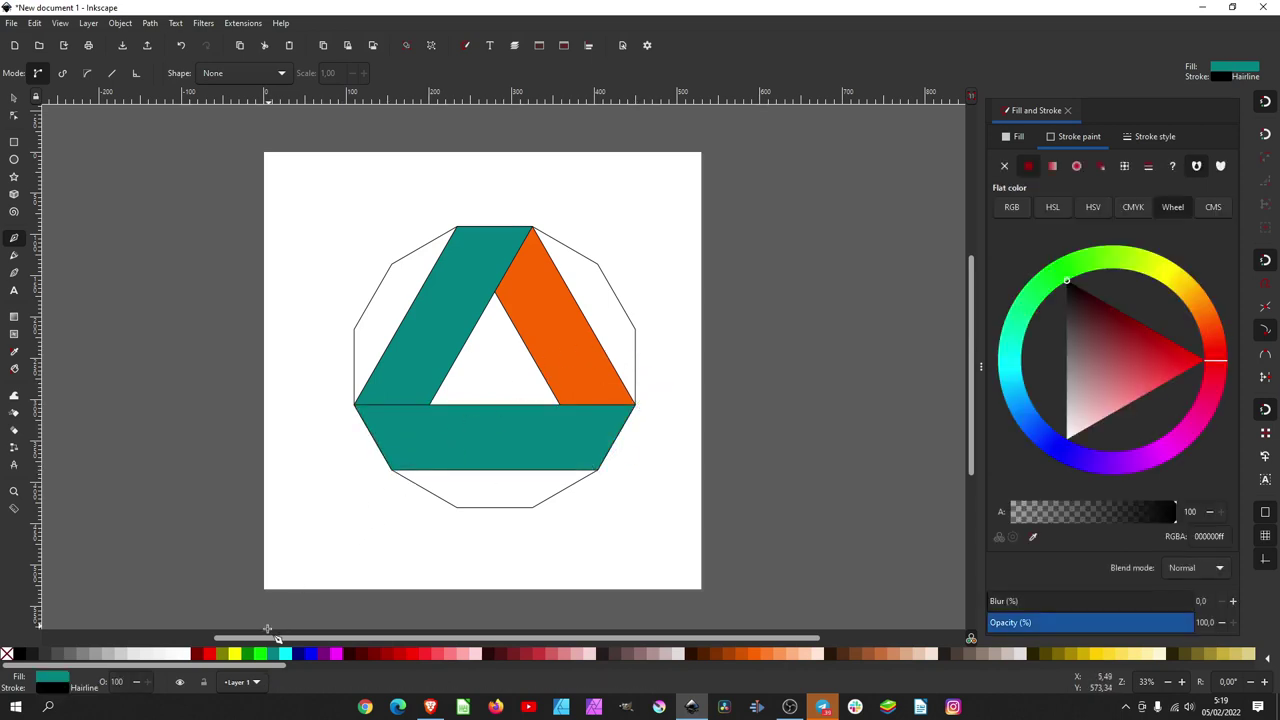
left_click(570, 654)
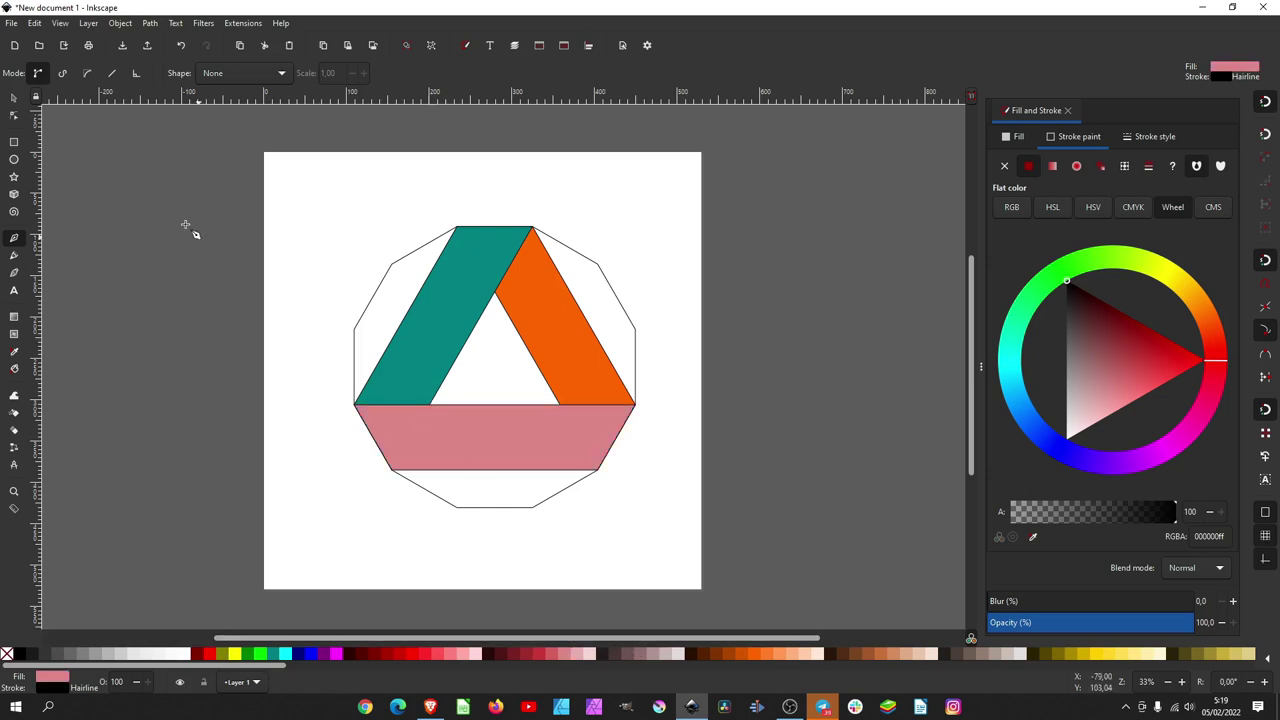
left_click(14, 98)
- Select the pink, orange and teal bands and set their stroke to no paint
left_click(541, 318, "shift")
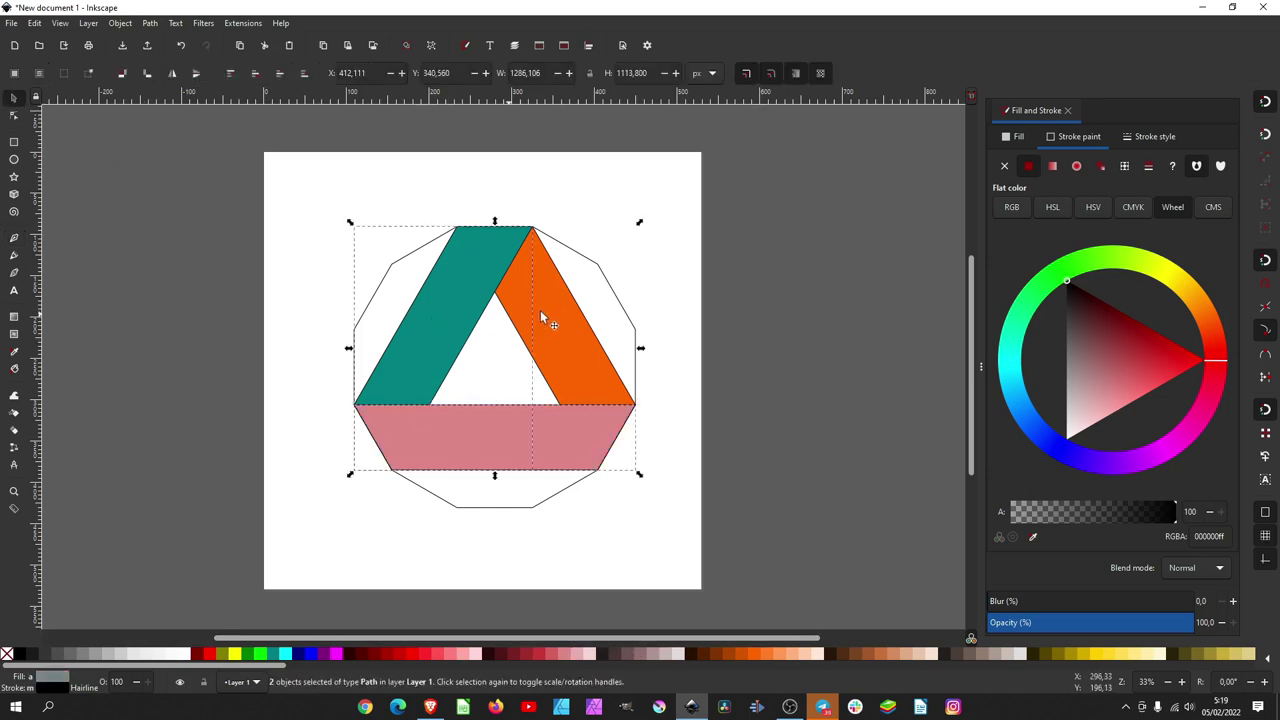
left_click(518, 296, "shift")
left_click(1153, 137)
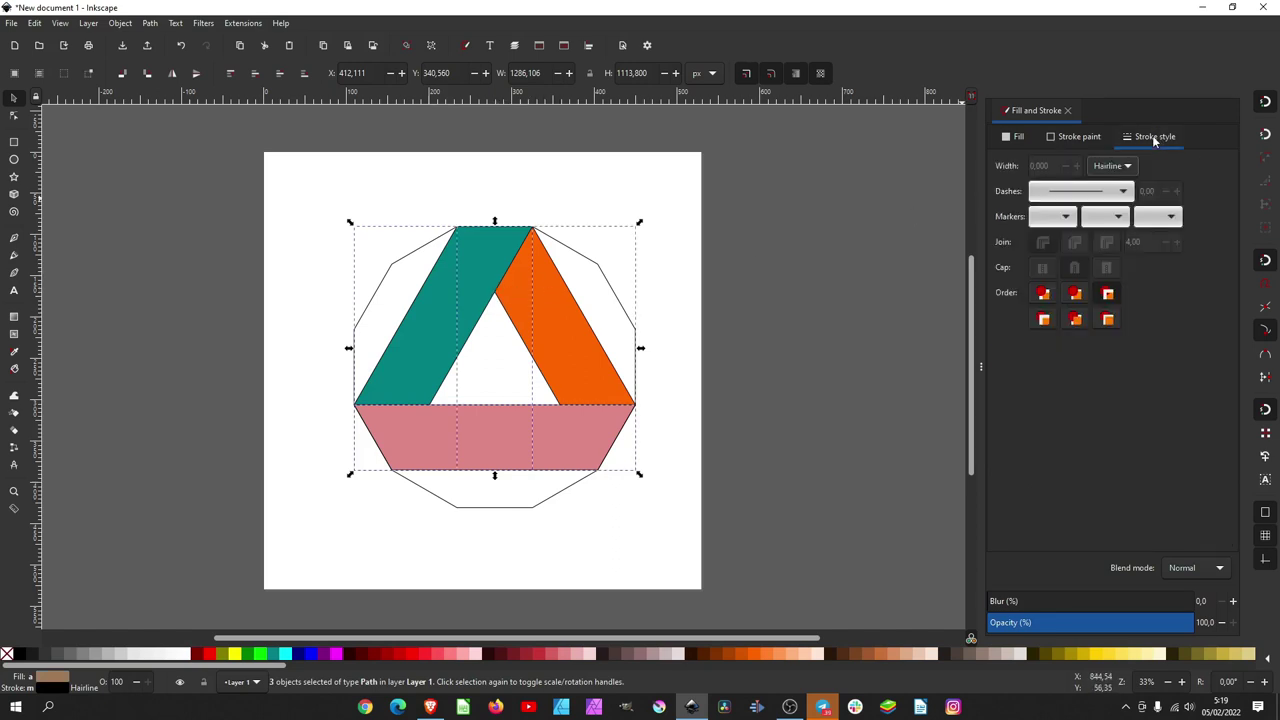
left_click(1074, 137)
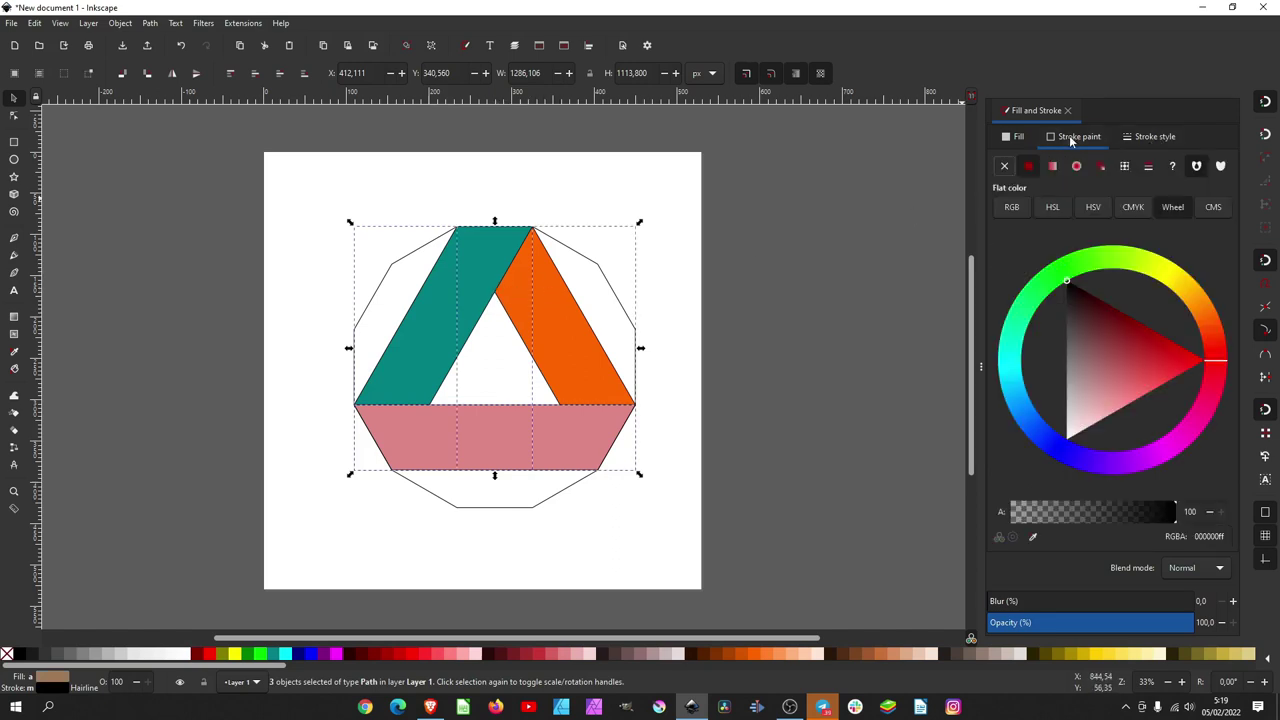
left_click(1005, 166)
left_click(769, 283)
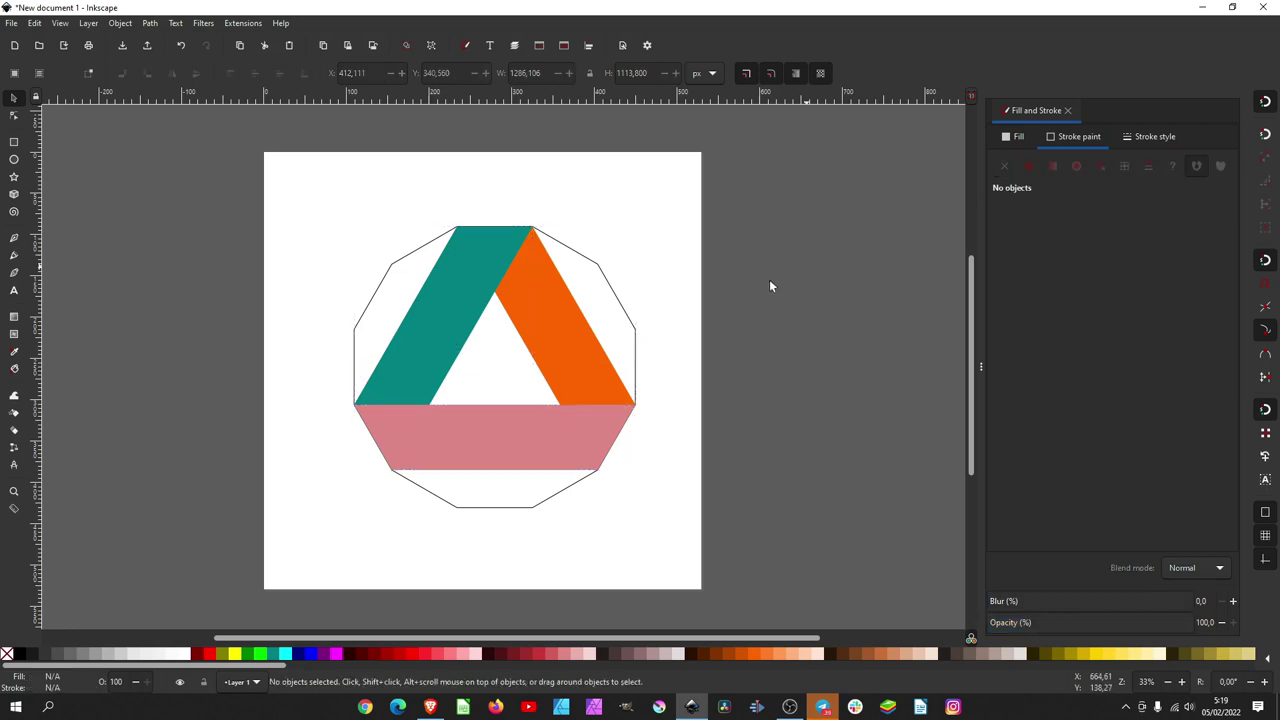
- Raise the orange band to the top, duplicate the teal band, and select it with the pink band
left_click(536, 308)
left_click(231, 74)
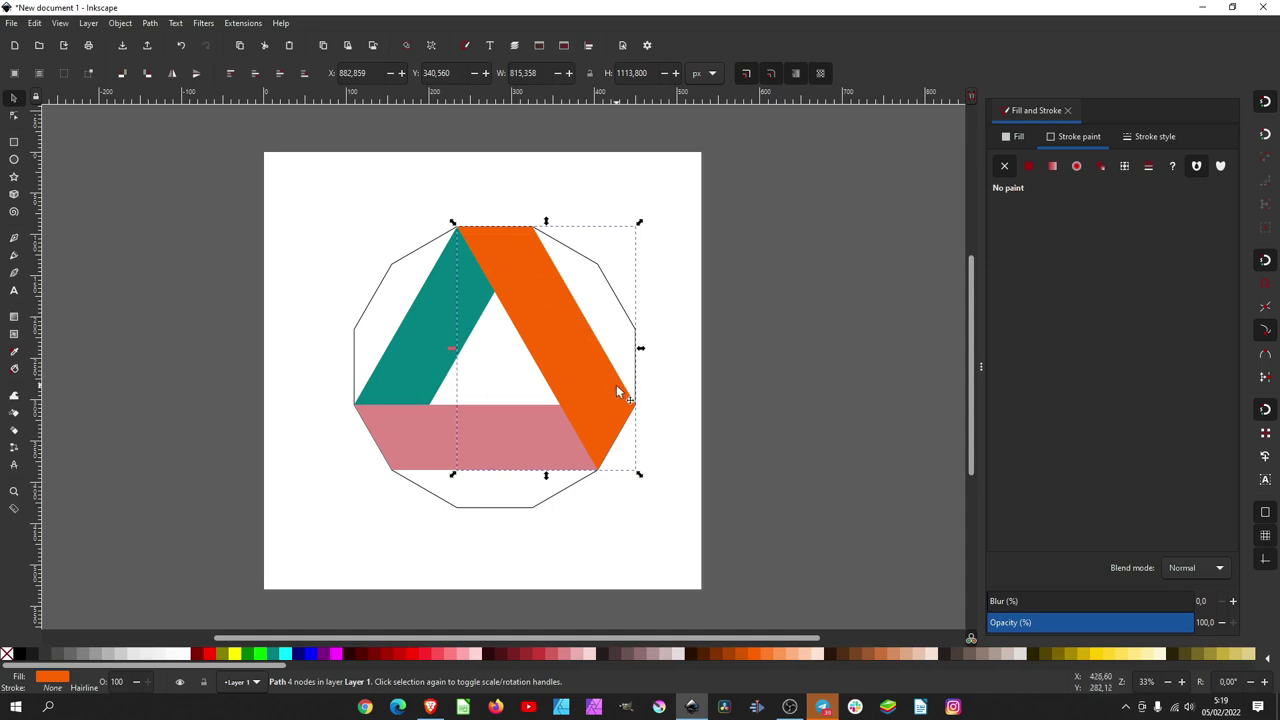
left_click(415, 365)
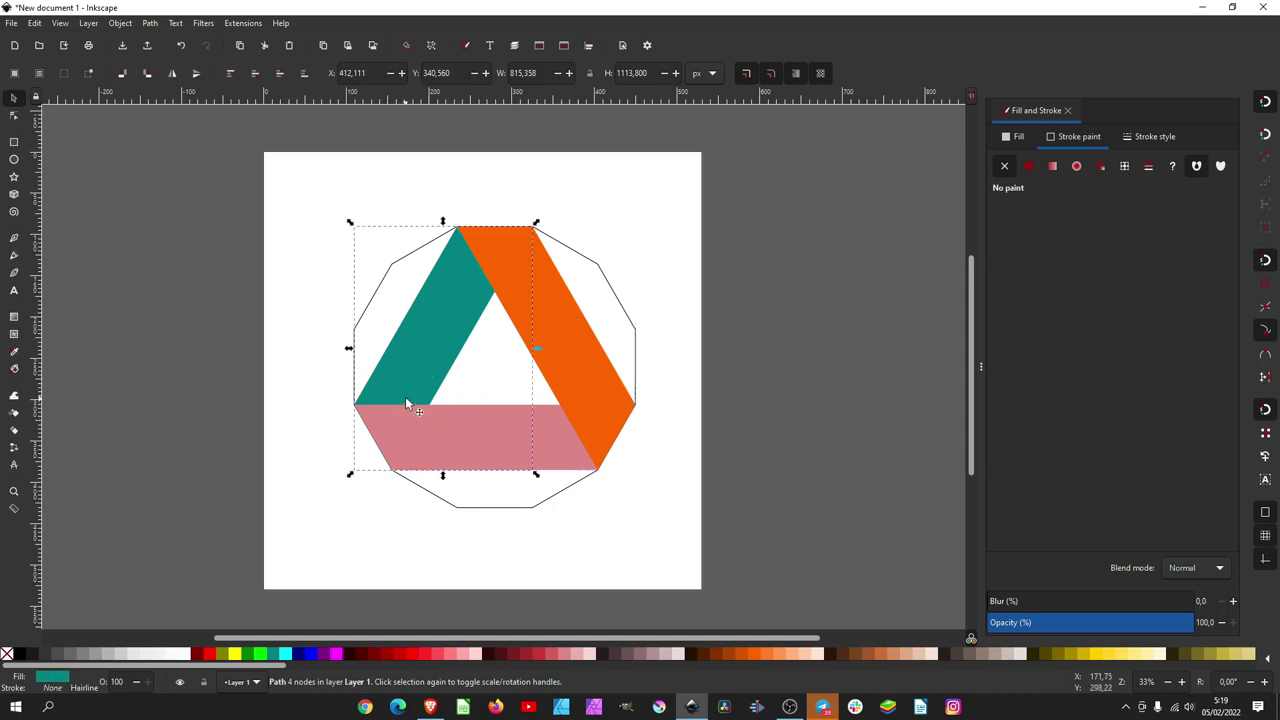
left_click_drag(427, 380, 356, 299)
key("ctrl+z")
right_click(416, 356)
left_click(455, 408)
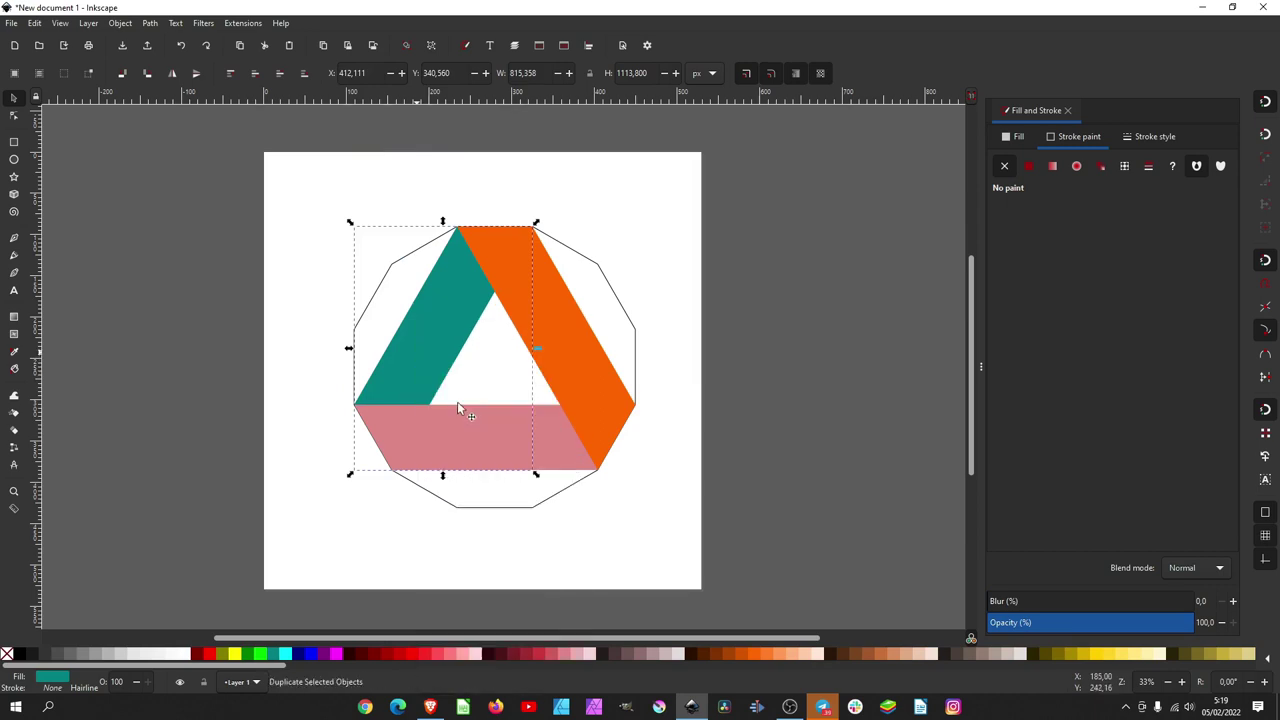
left_click(491, 418, "shift")
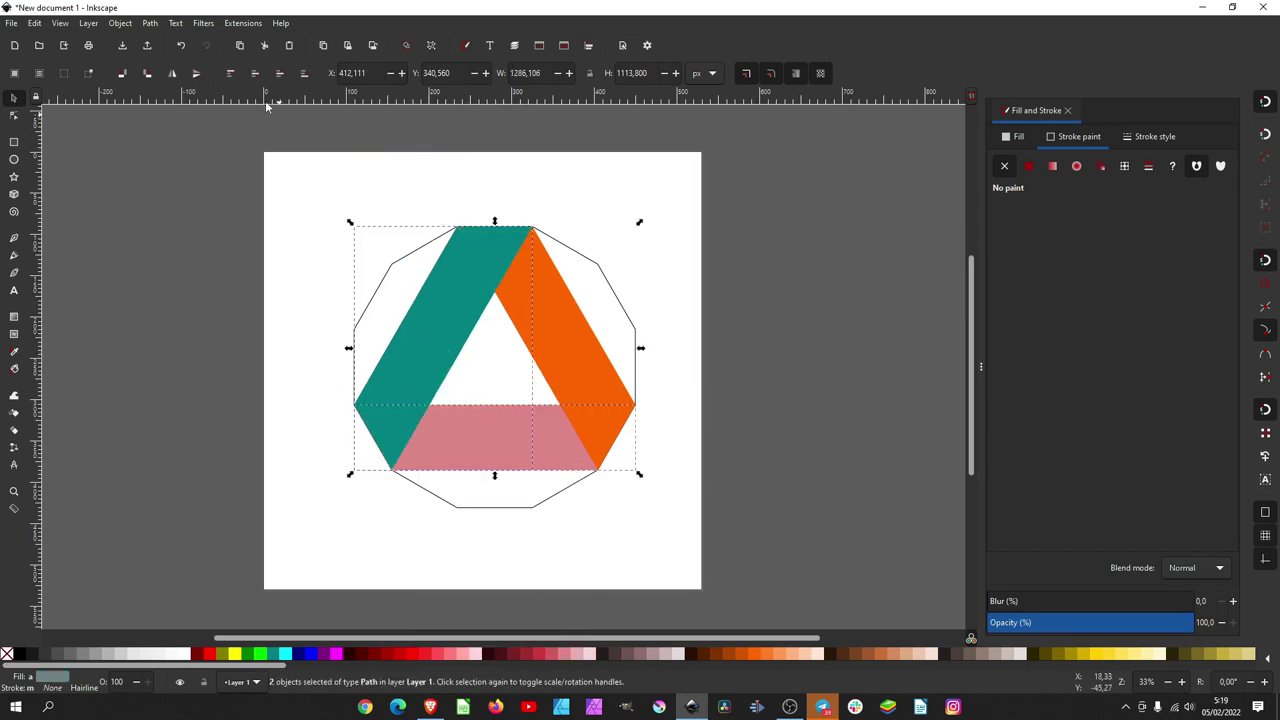
- Apply Path > Difference to cut the teal copy out of the pink band
left_click(153, 24)
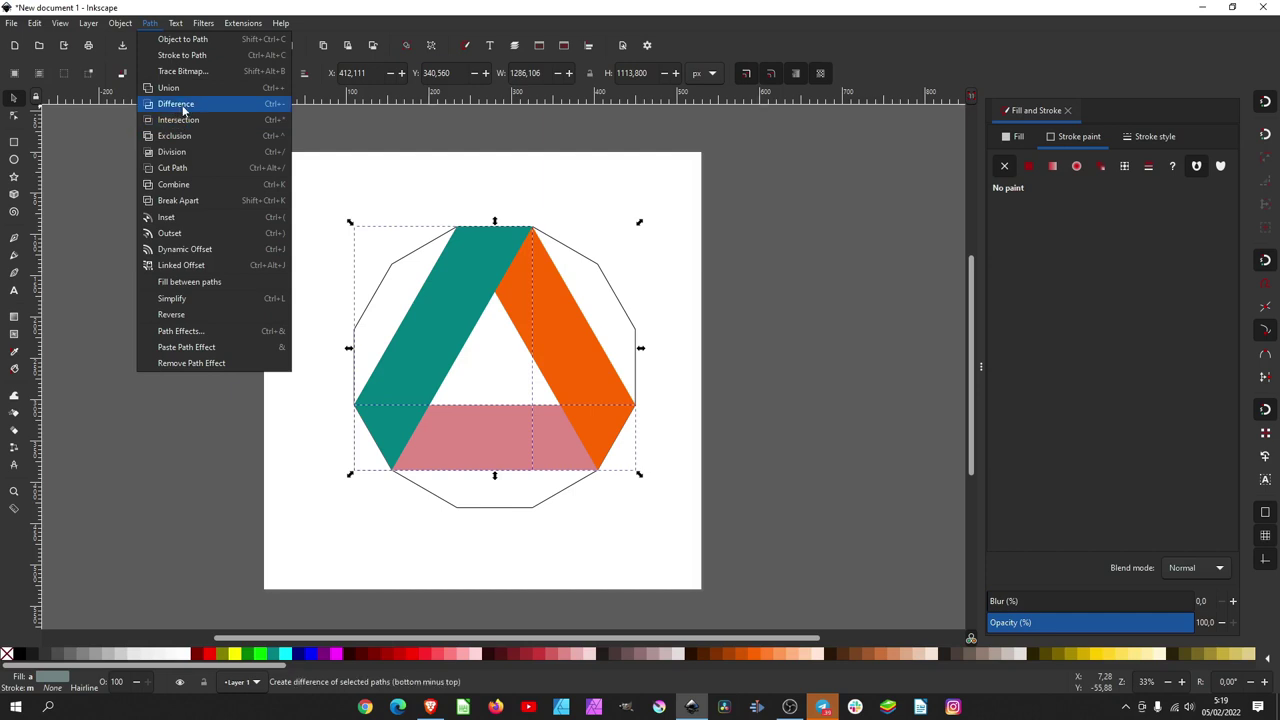
left_click(176, 104)
left_click(188, 265)
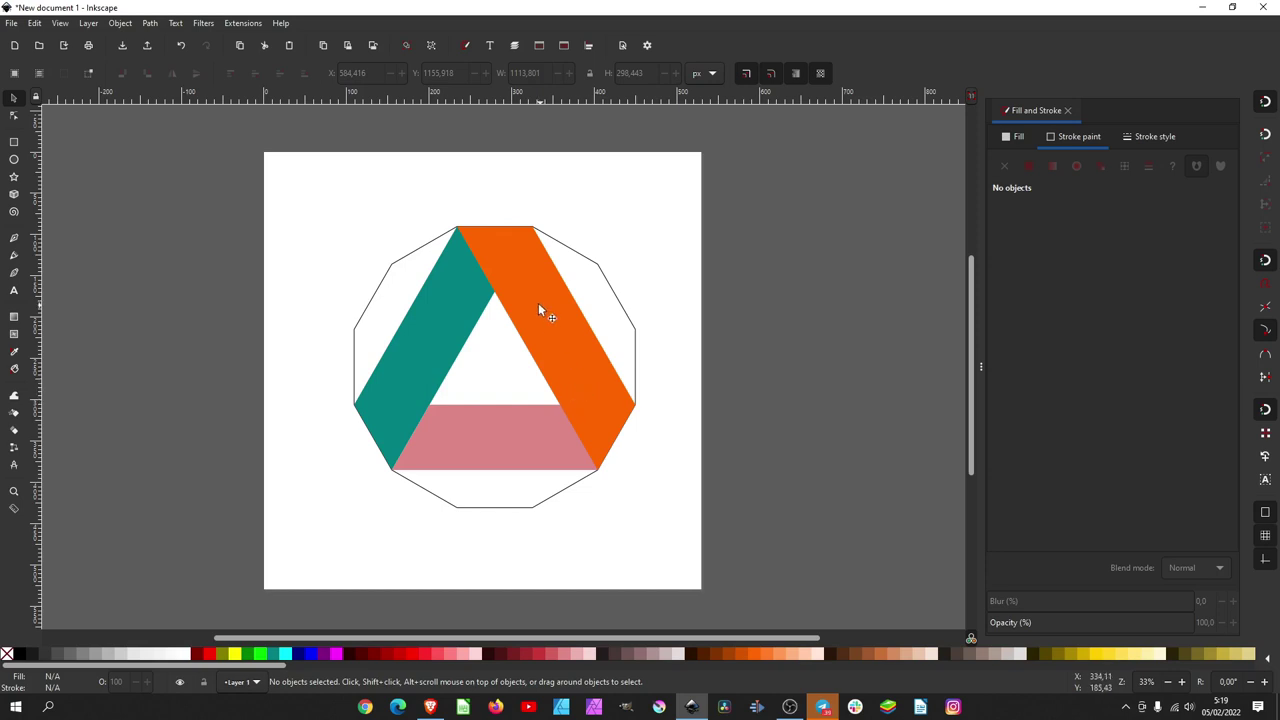
- Select all three bands, duplicate them, and switch the copy to rotate handles
left_click(530, 292)
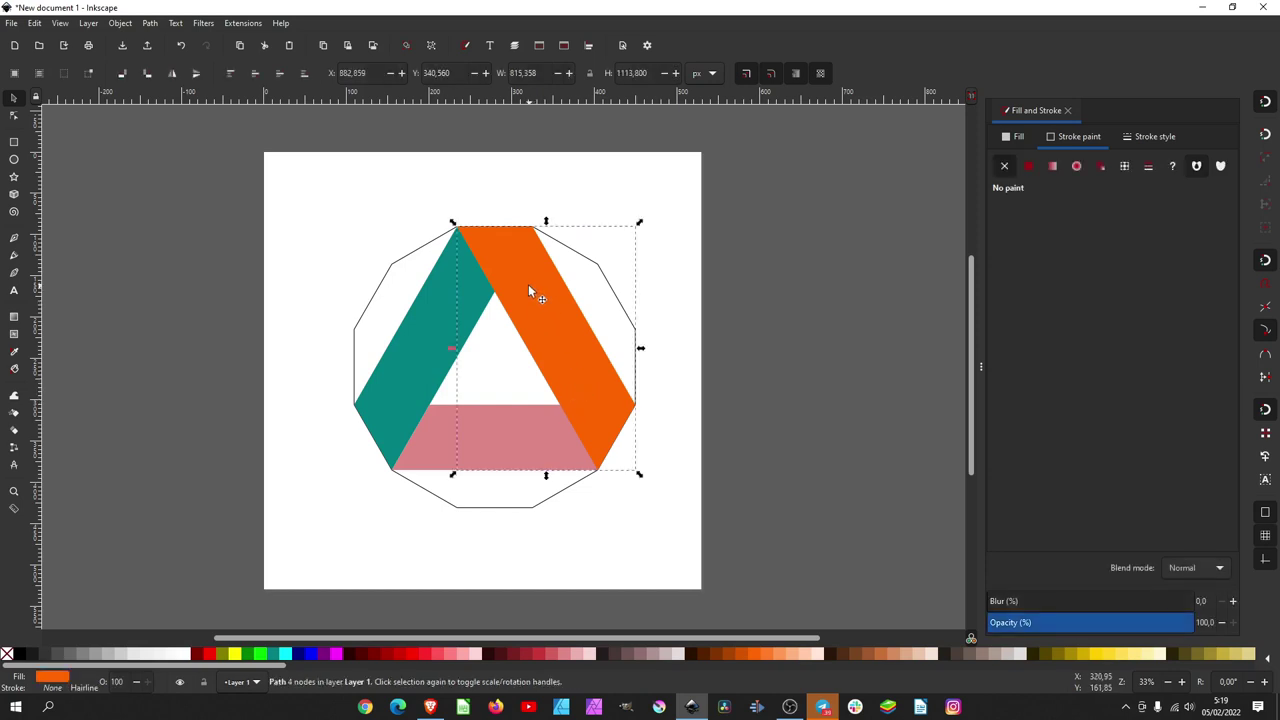
left_click(494, 426)
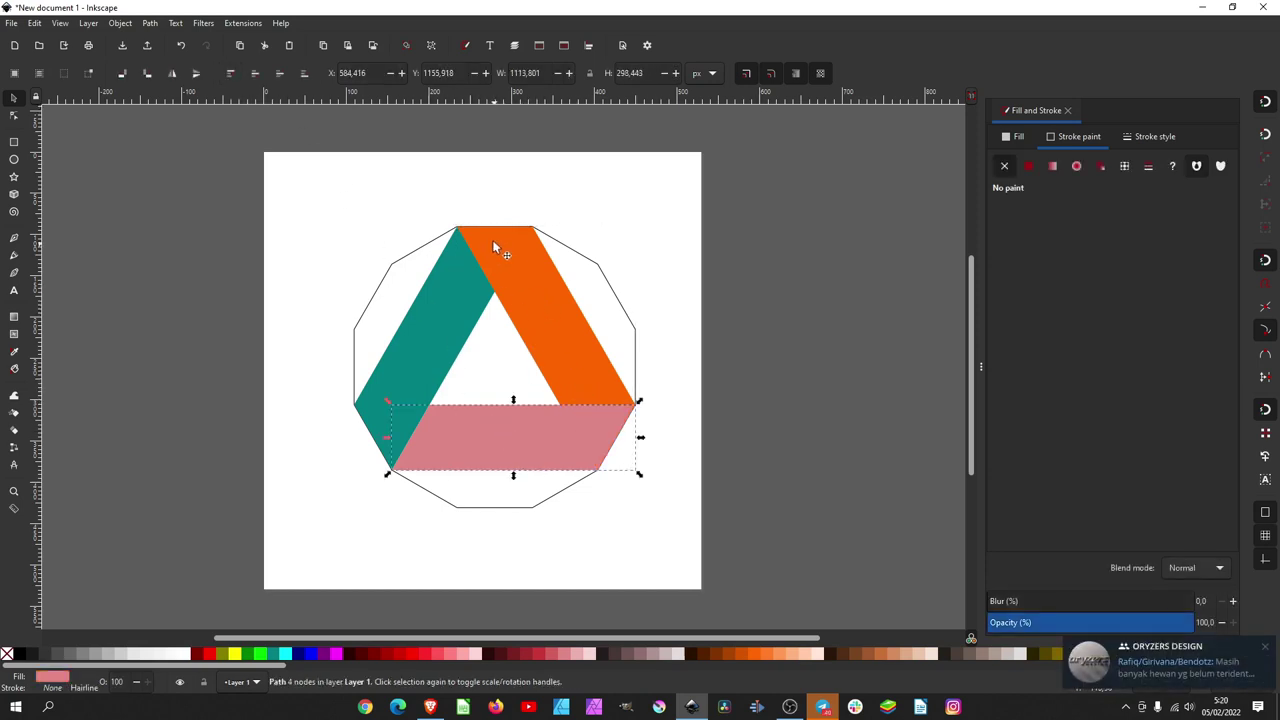
left_click(776, 293)
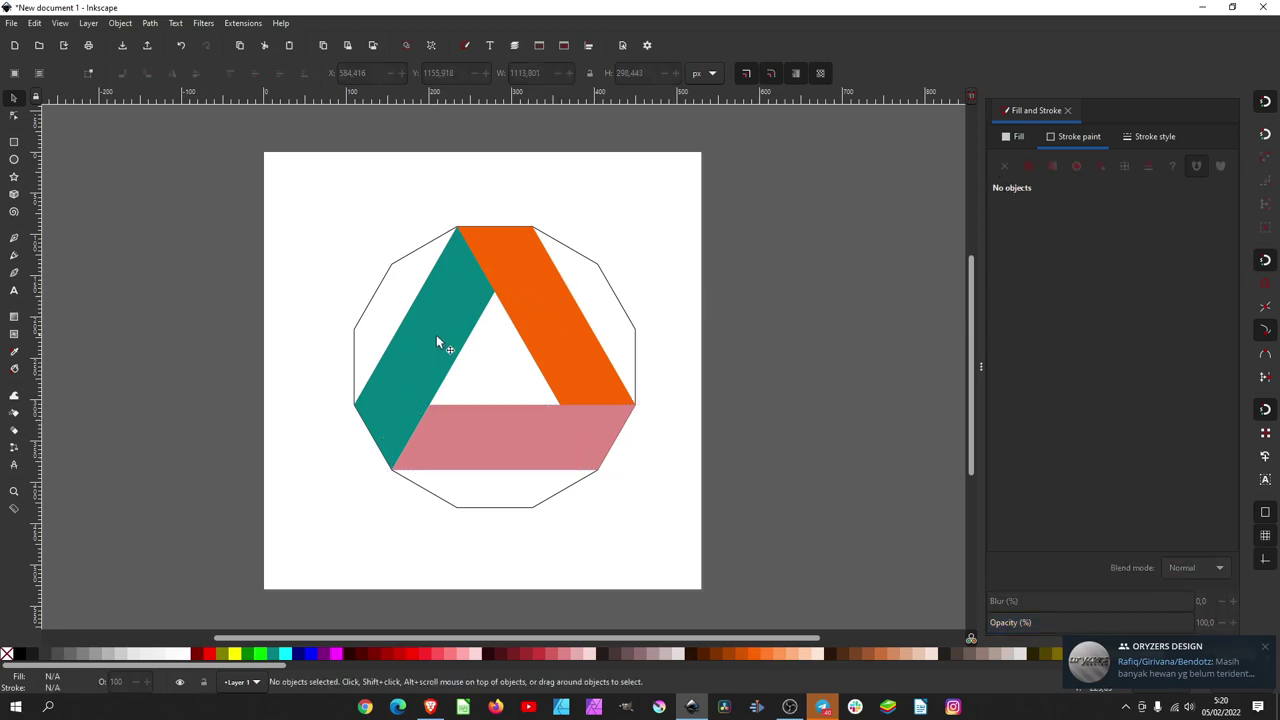
left_click_drag(462, 320, 464, 318)
left_click(464, 318, "shift")
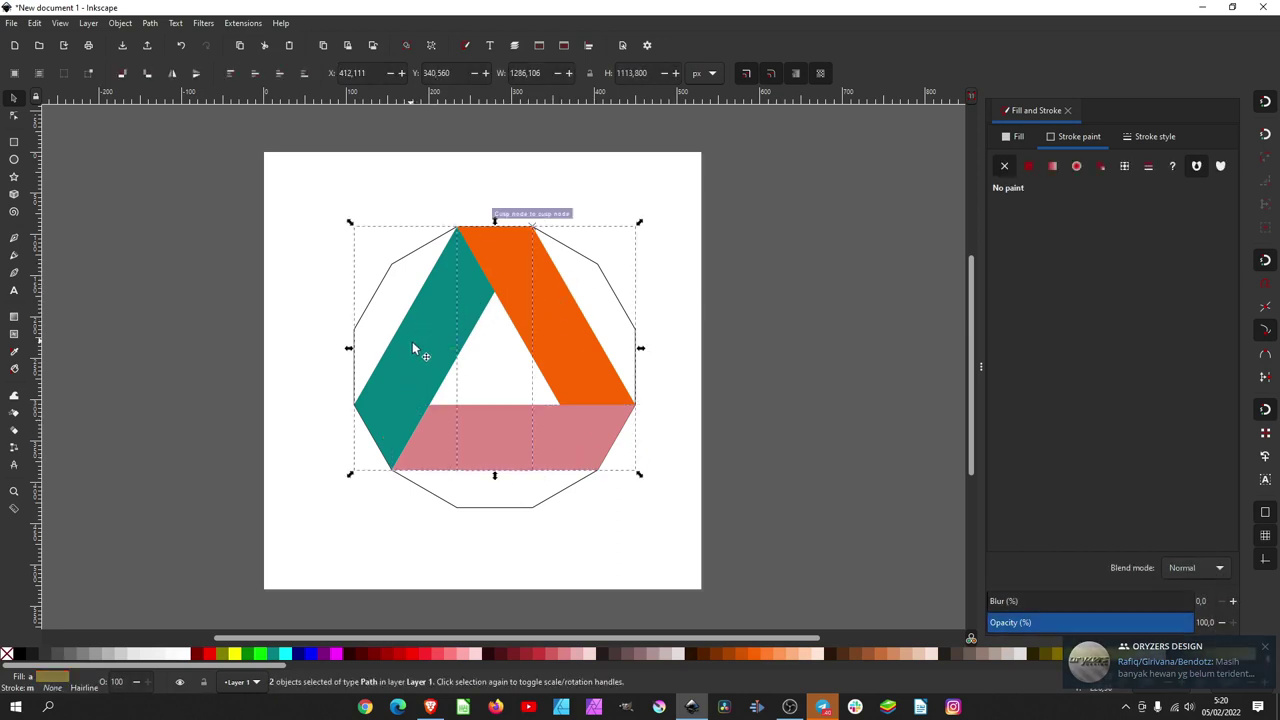
right_click(507, 420)
left_click(580, 134)
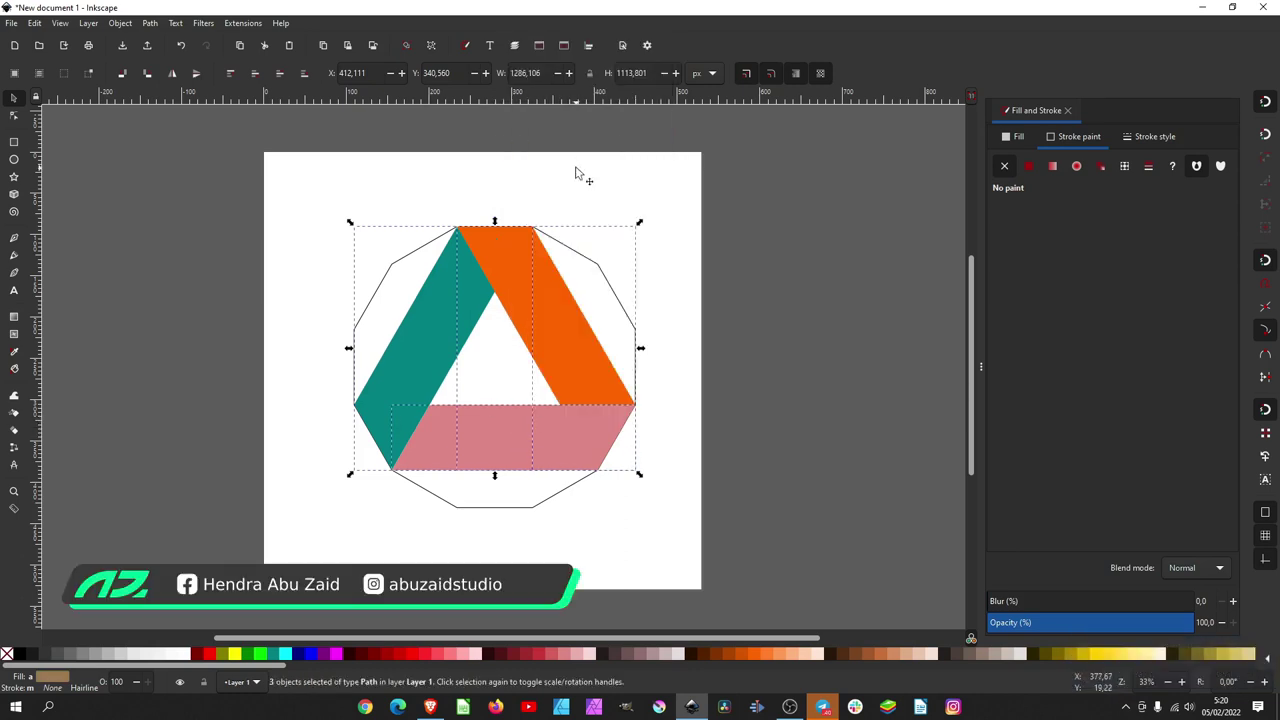
left_click(562, 298)
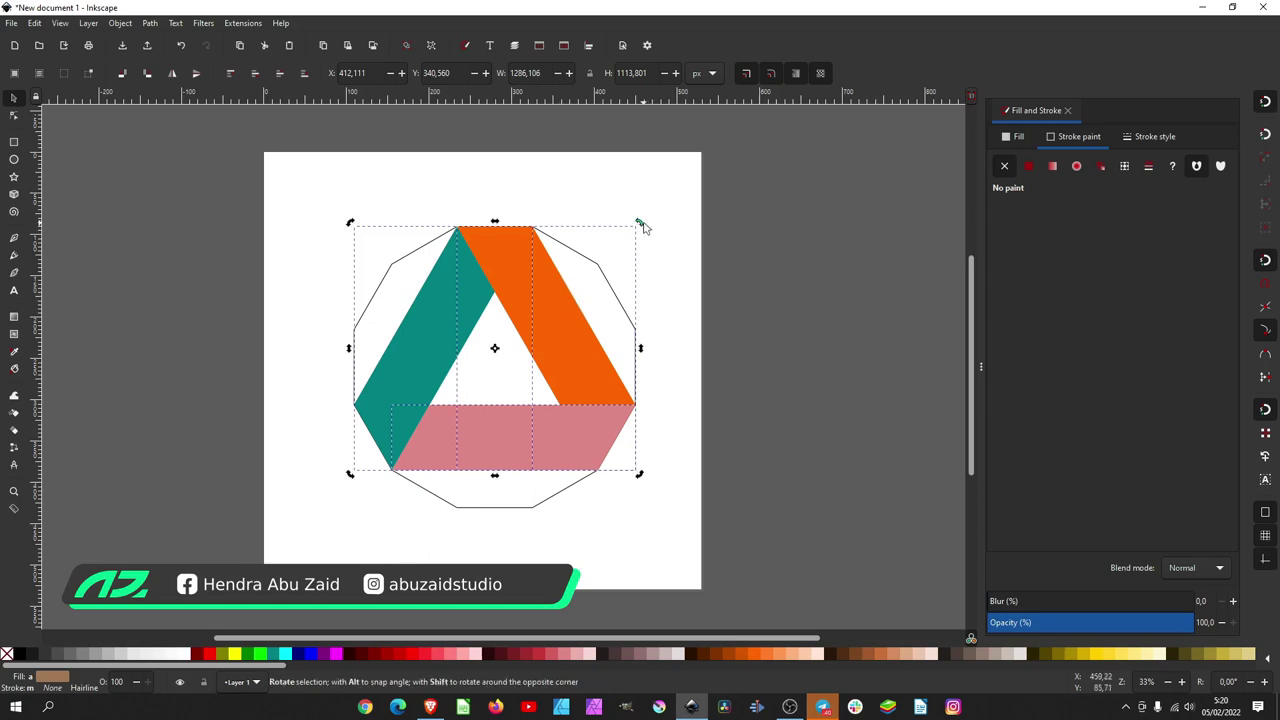
- Rotate the duplicated bands 180° and drag them down to interlock with the originals
mouse_move(641, 224)
left_mouse_down()
mouse_move(573, 436)
mouse_move(523, 480)
mouse_move(646, 360)
mouse_move(641, 382)
mouse_move(524, 472)
mouse_move(452, 414)
mouse_move(470, 362)
mouse_move(480, 378)
mouse_move(468, 366)
left_mouse_up()
mouse_move(596, 256)
left_mouse_down()
mouse_move(559, 269)
mouse_move(557, 289)
left_mouse_up()
key("Escape")
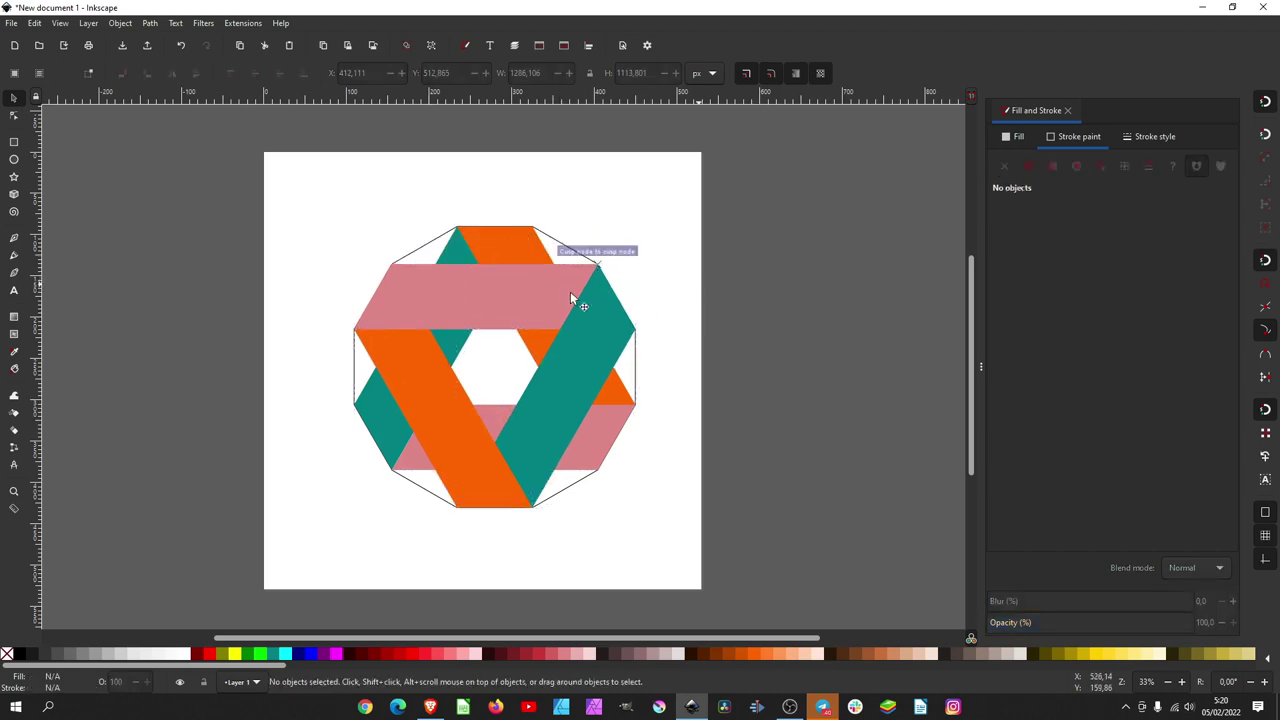
scroll(560, 283, "up", 1, "ctrl")
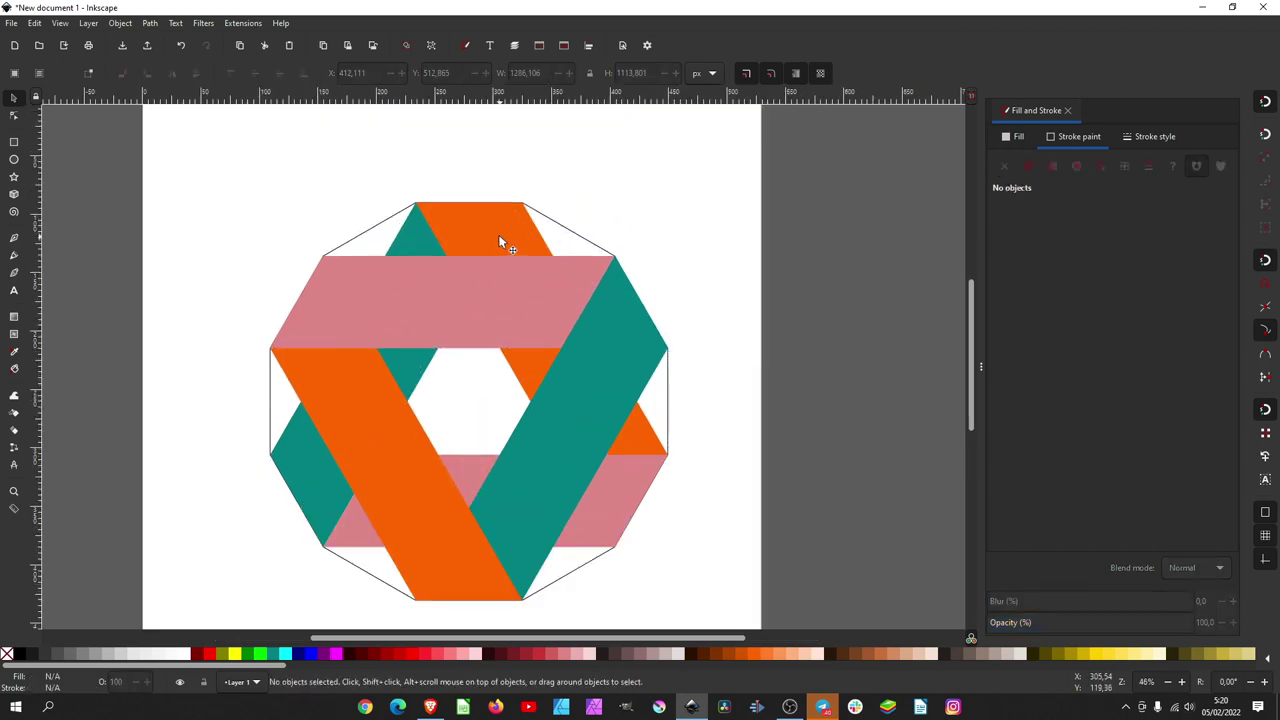
- Duplicate the right-running orange band and subtract it from the upper pink band with Path > Difference
left_click(499, 239)
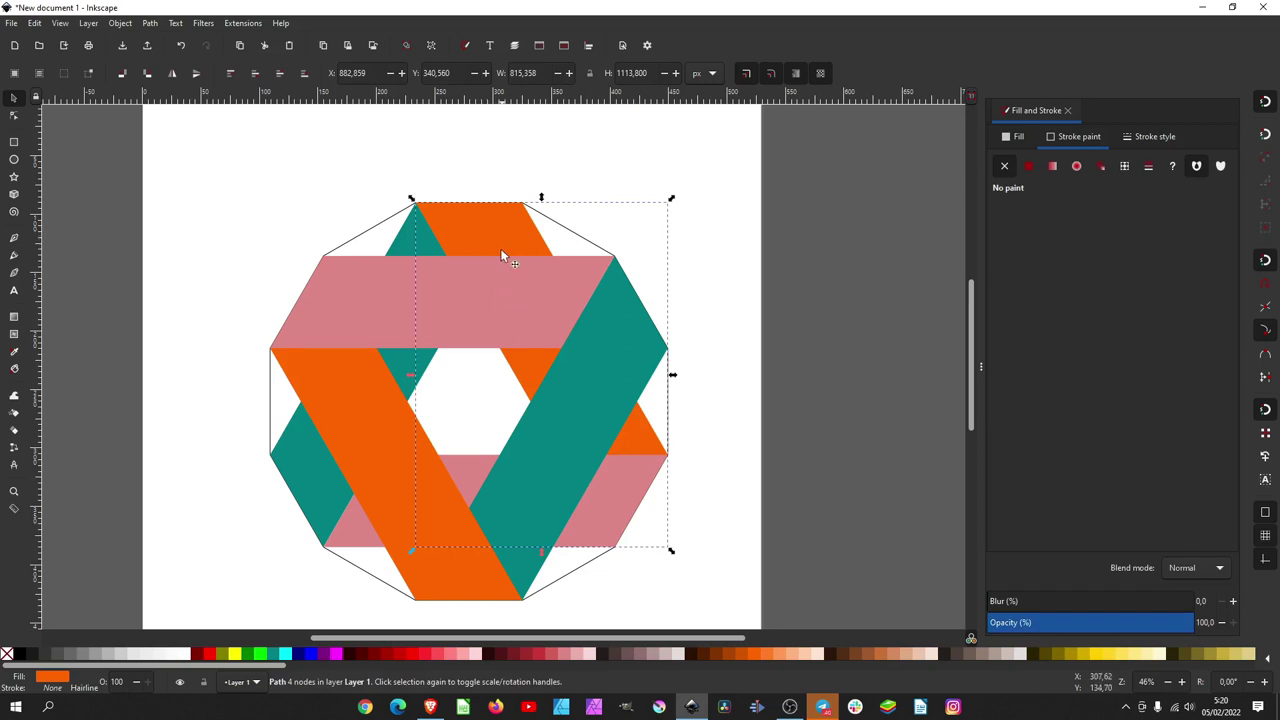
right_click(501, 255)
left_click(545, 316)
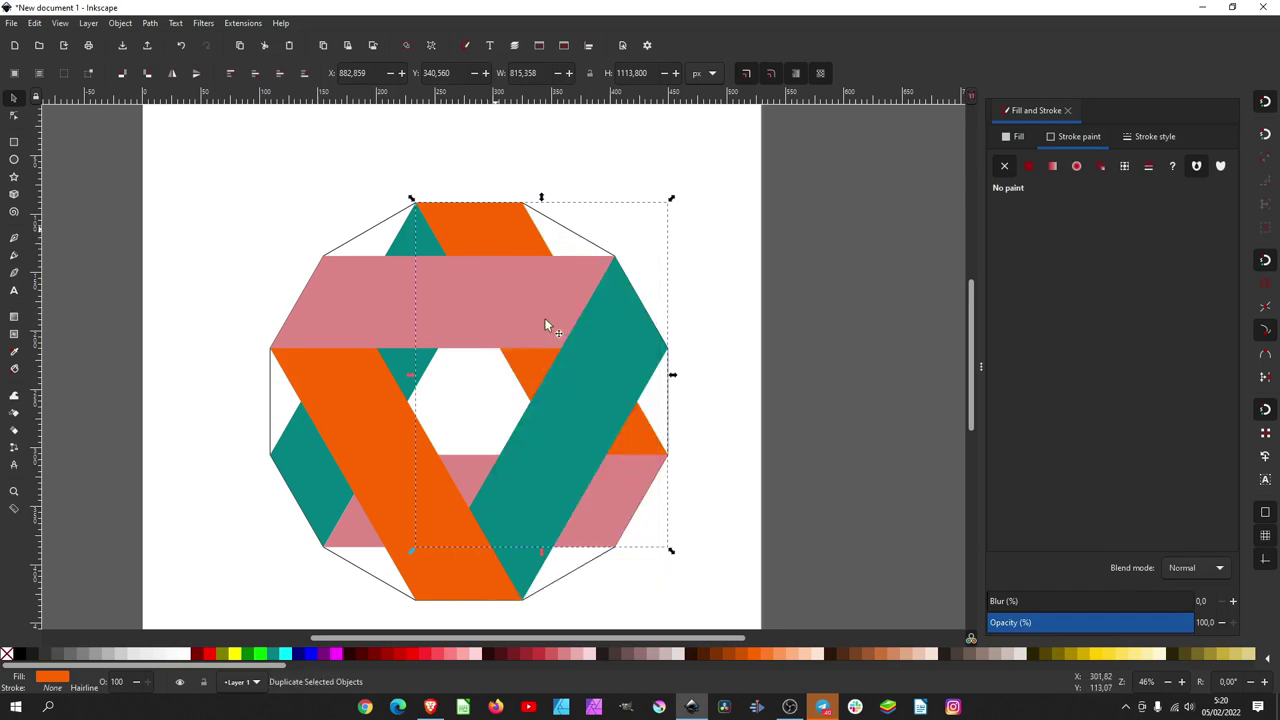
left_click(382, 280, "shift")
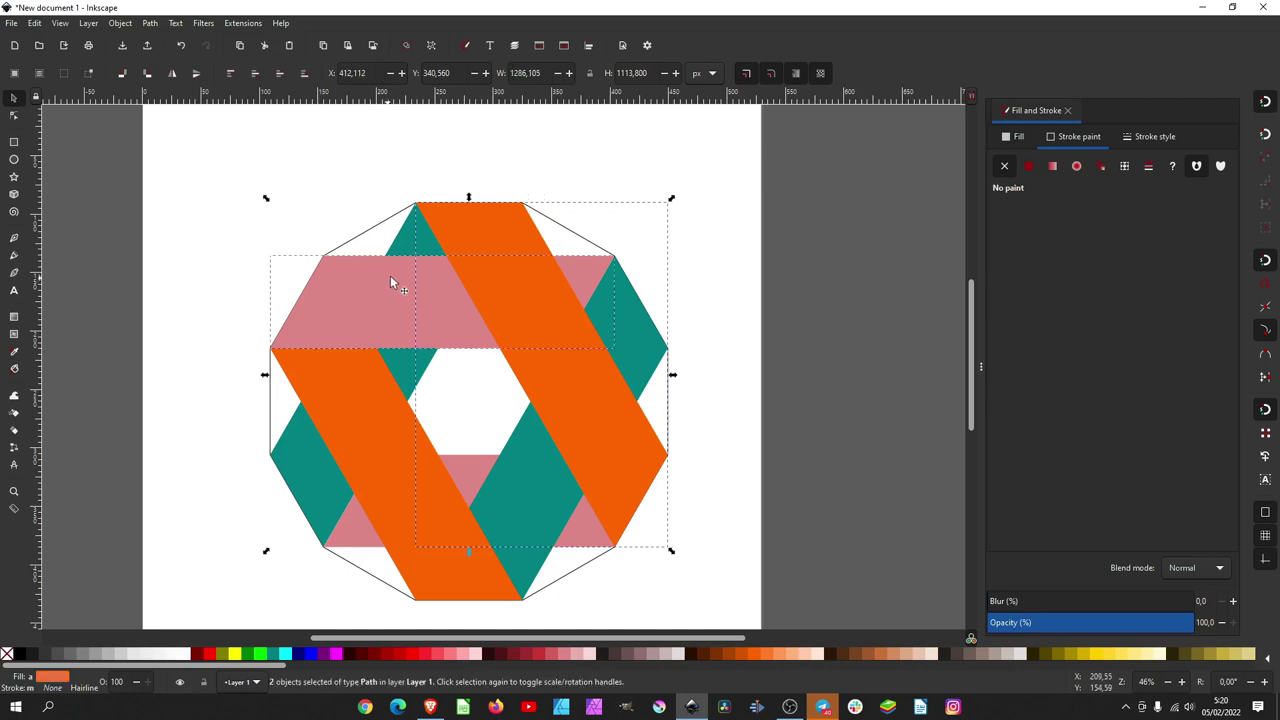
left_click(150, 23)
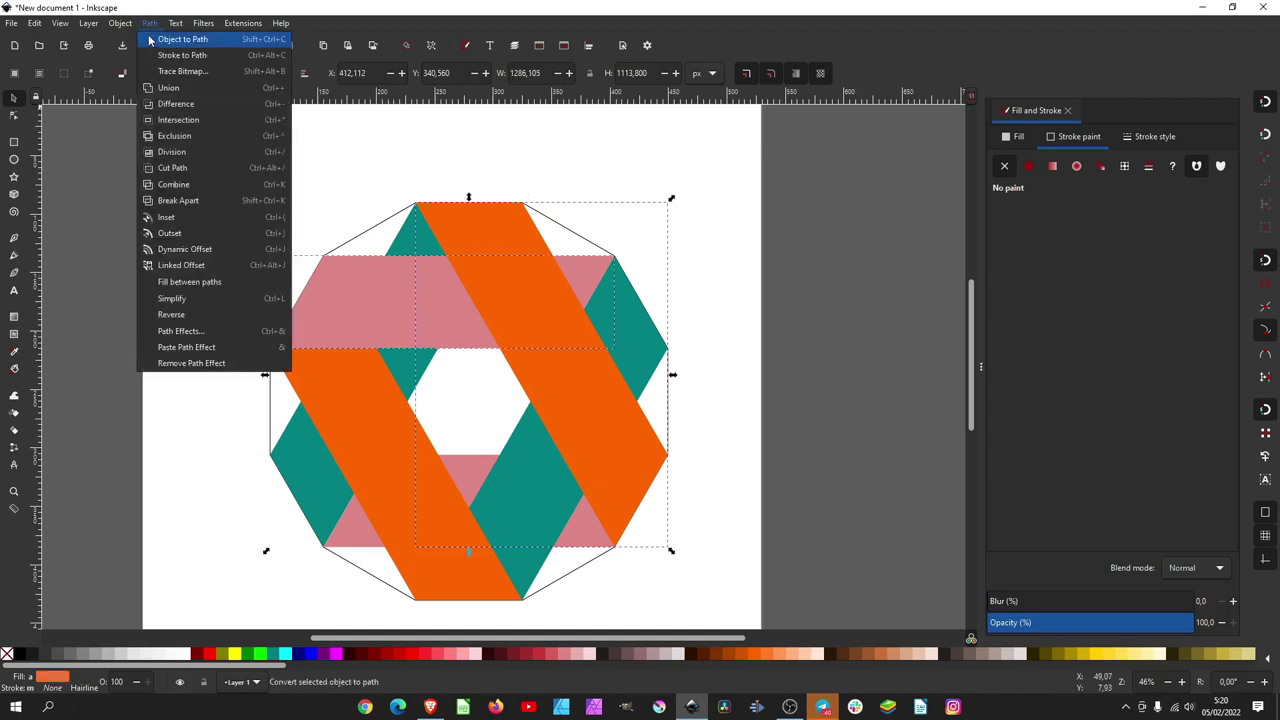
left_click(176, 112)
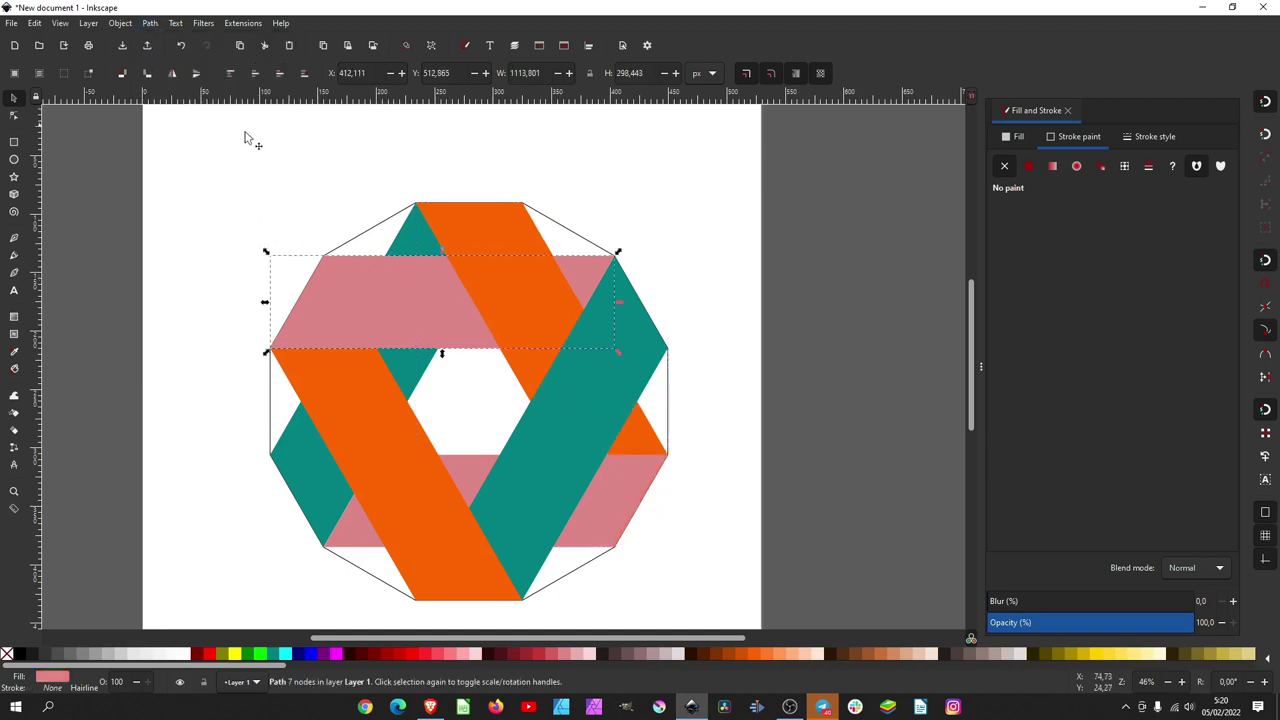
left_click(853, 261)
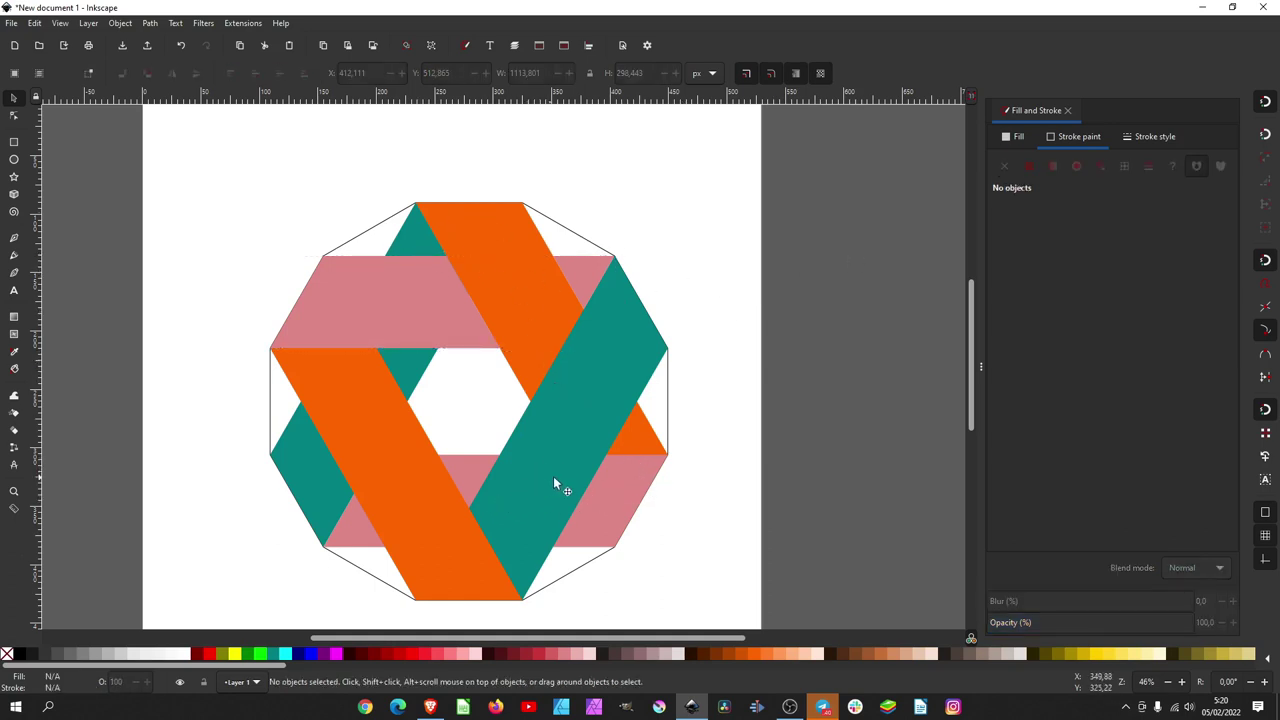
left_click(603, 508)
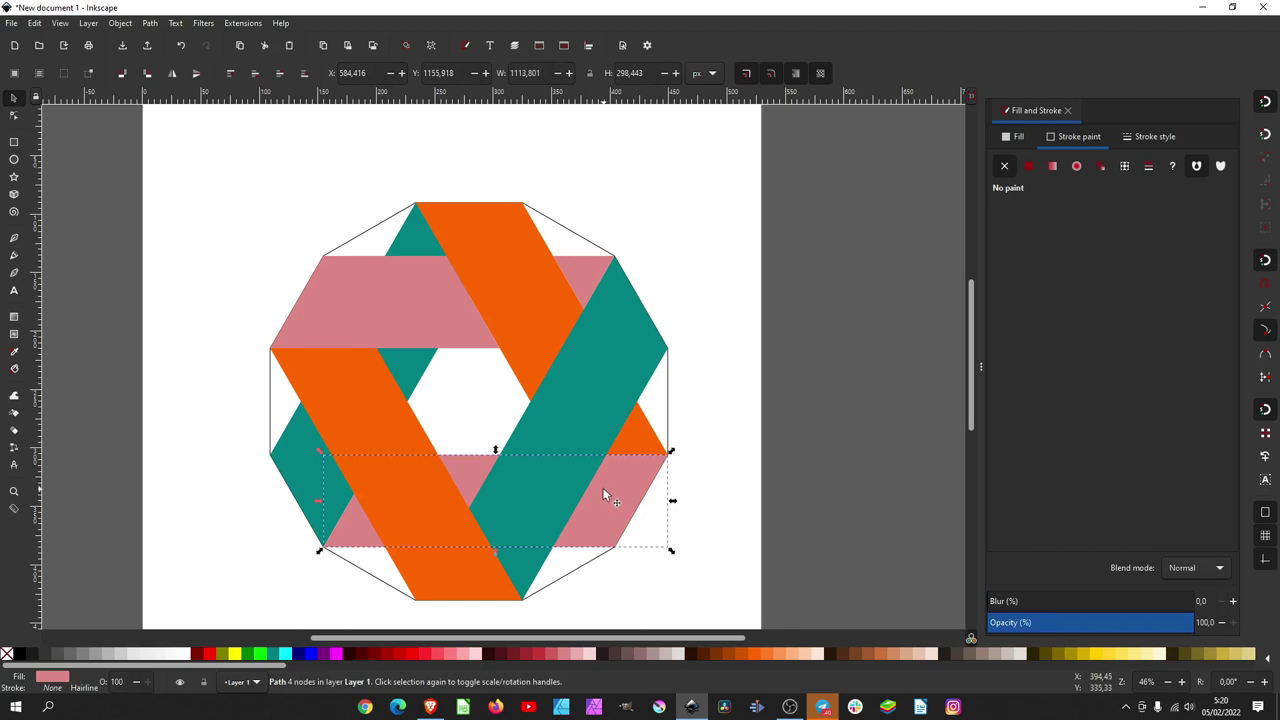
- Duplicate the lower pink band and cut it with the teal band via Path > Difference
right_click(603, 488)
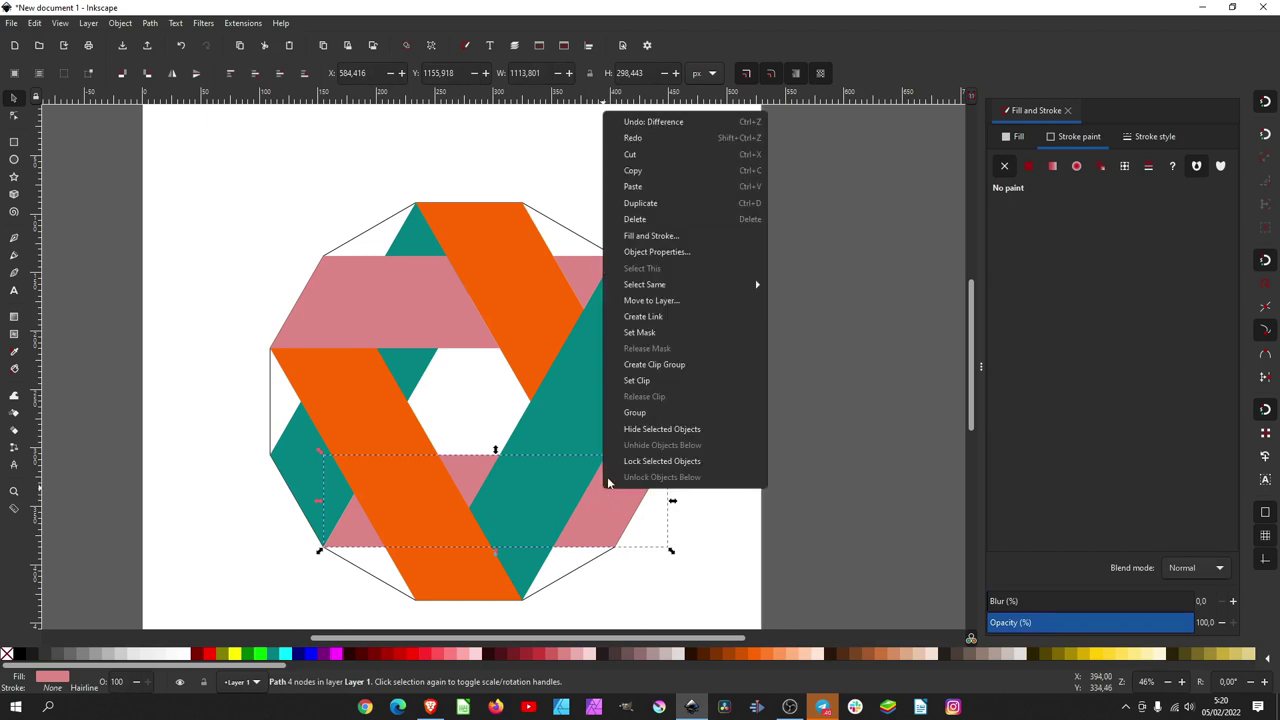
left_click(652, 205)
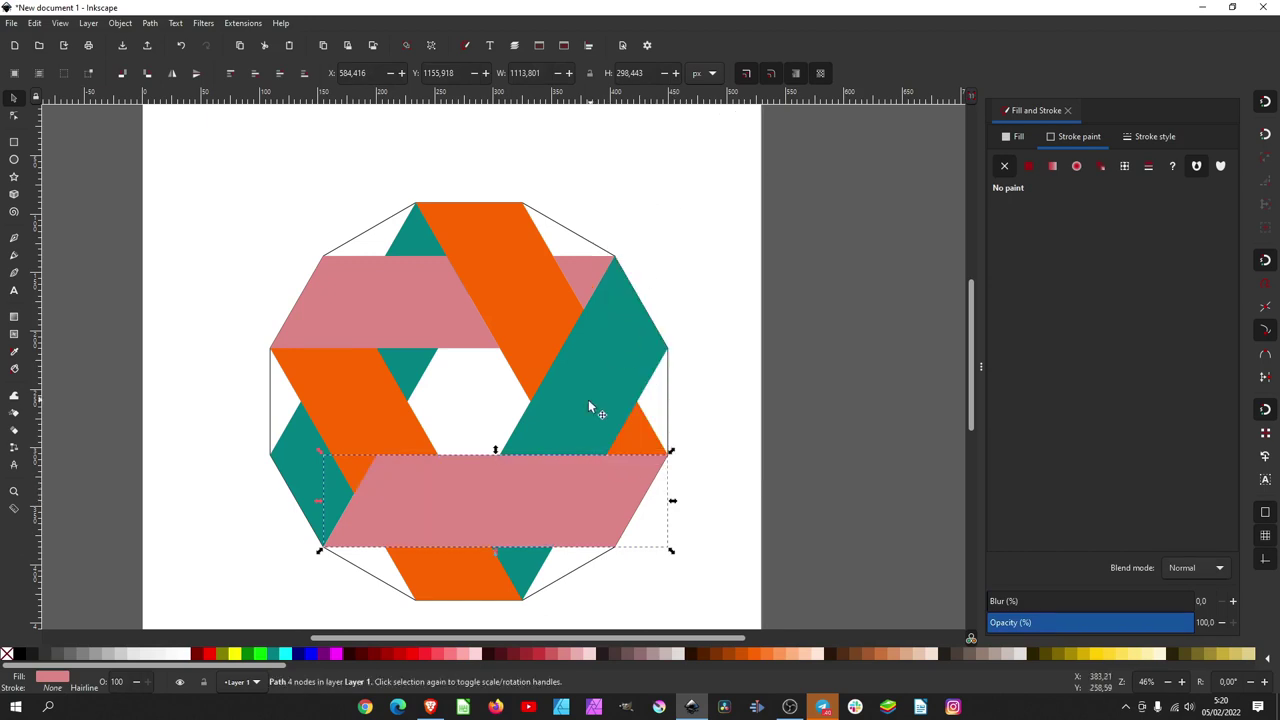
left_click(590, 393, "shift")
left_click(150, 23)
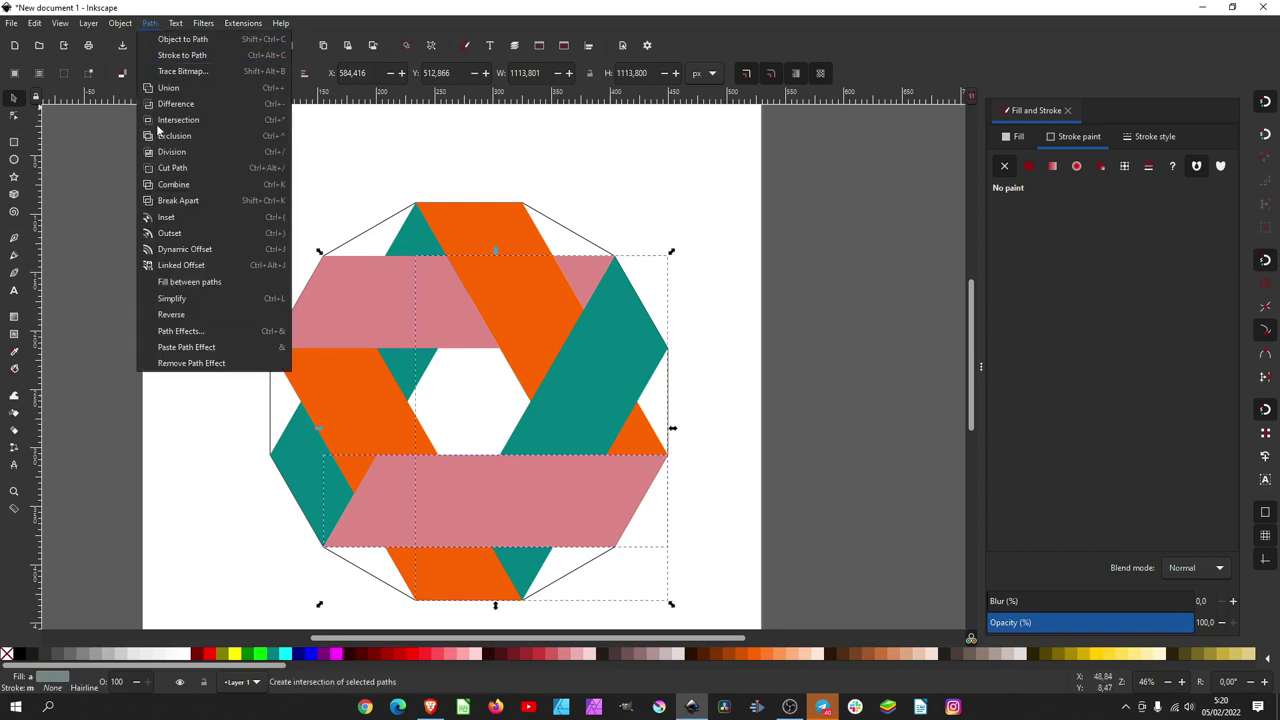
left_click(187, 107)
left_click(871, 358)
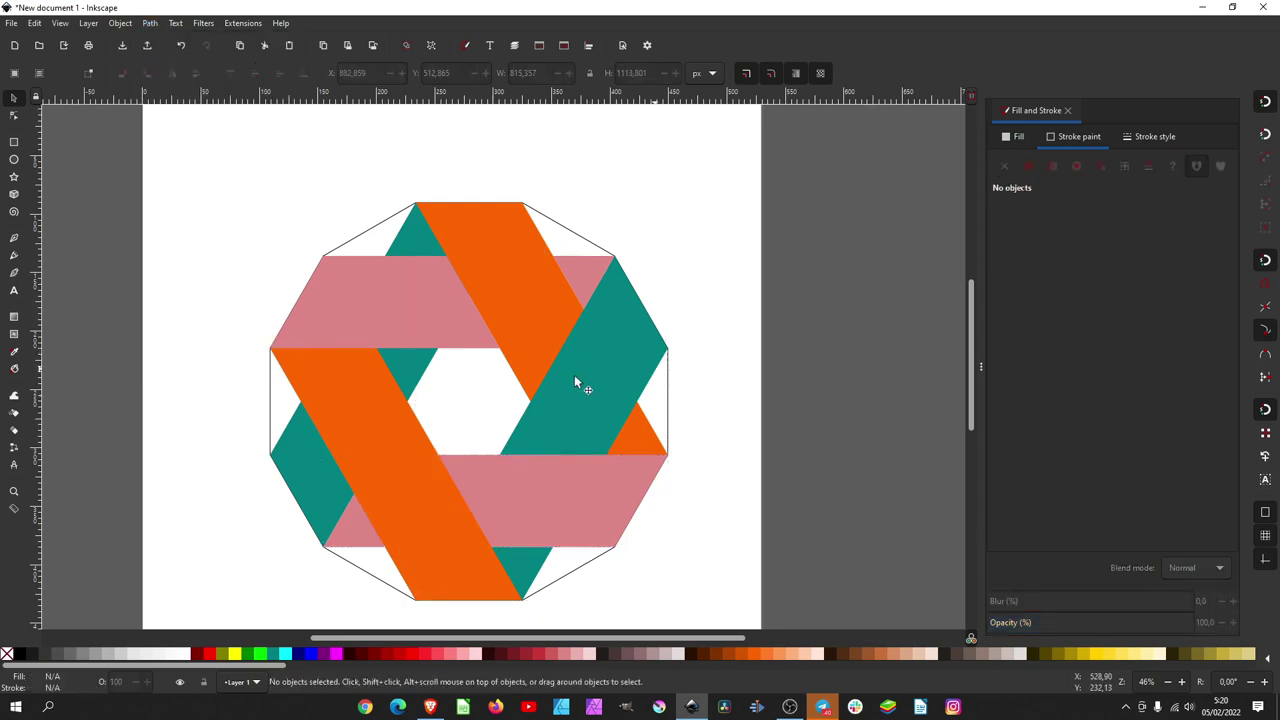
- Duplicate the teal piece, flip it horizontally with H, and subtract it with Path > Difference
left_click(412, 370)
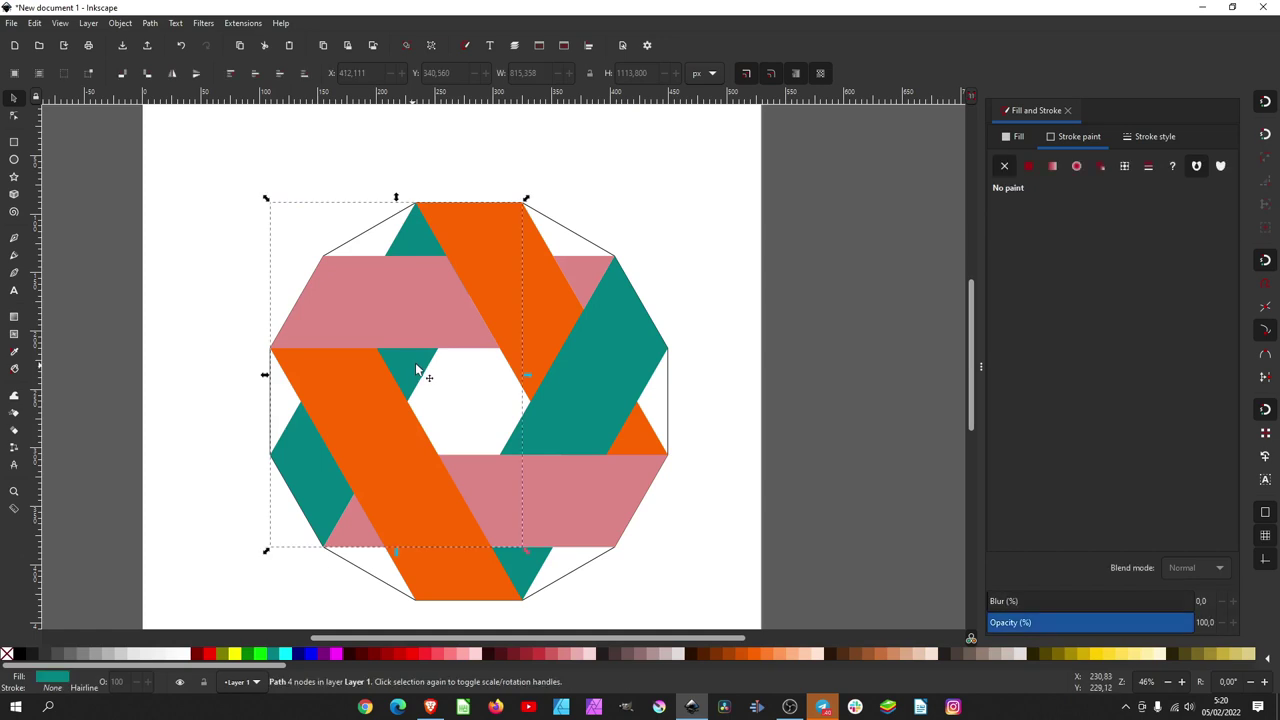
right_click(414, 371)
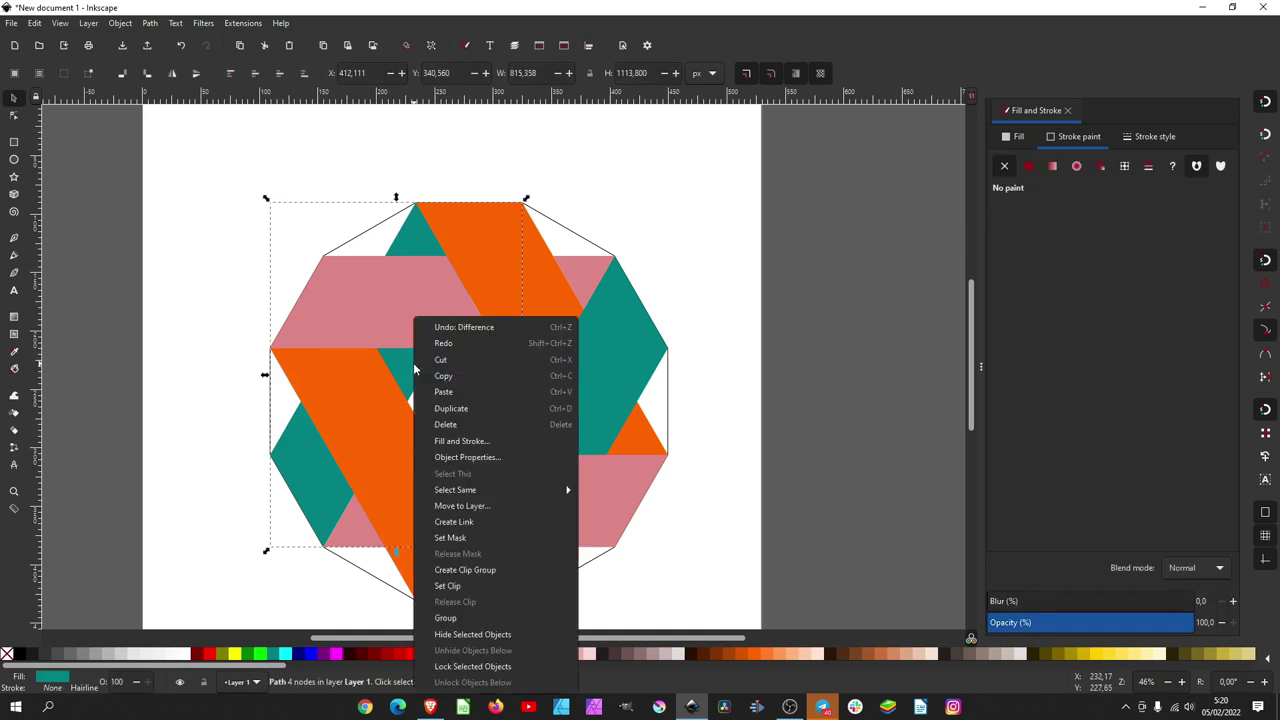
left_click(469, 409)
key("h")
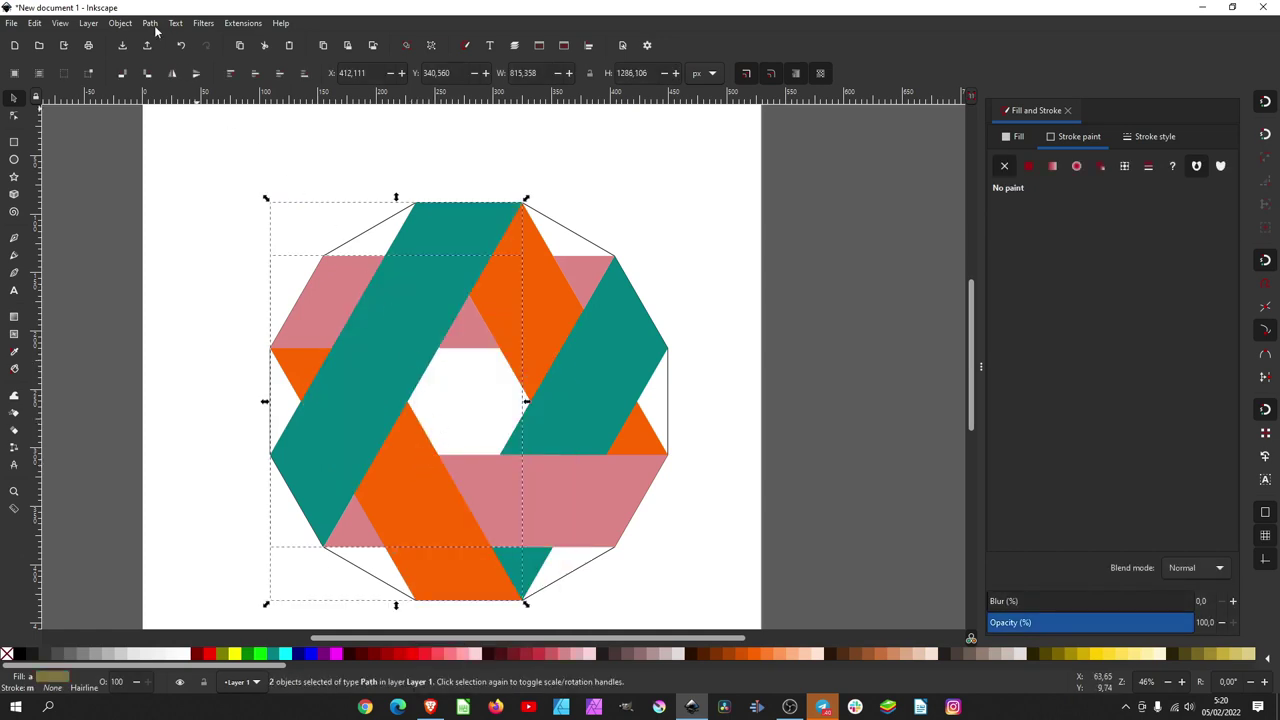
left_click(150, 23)
left_click(172, 105)
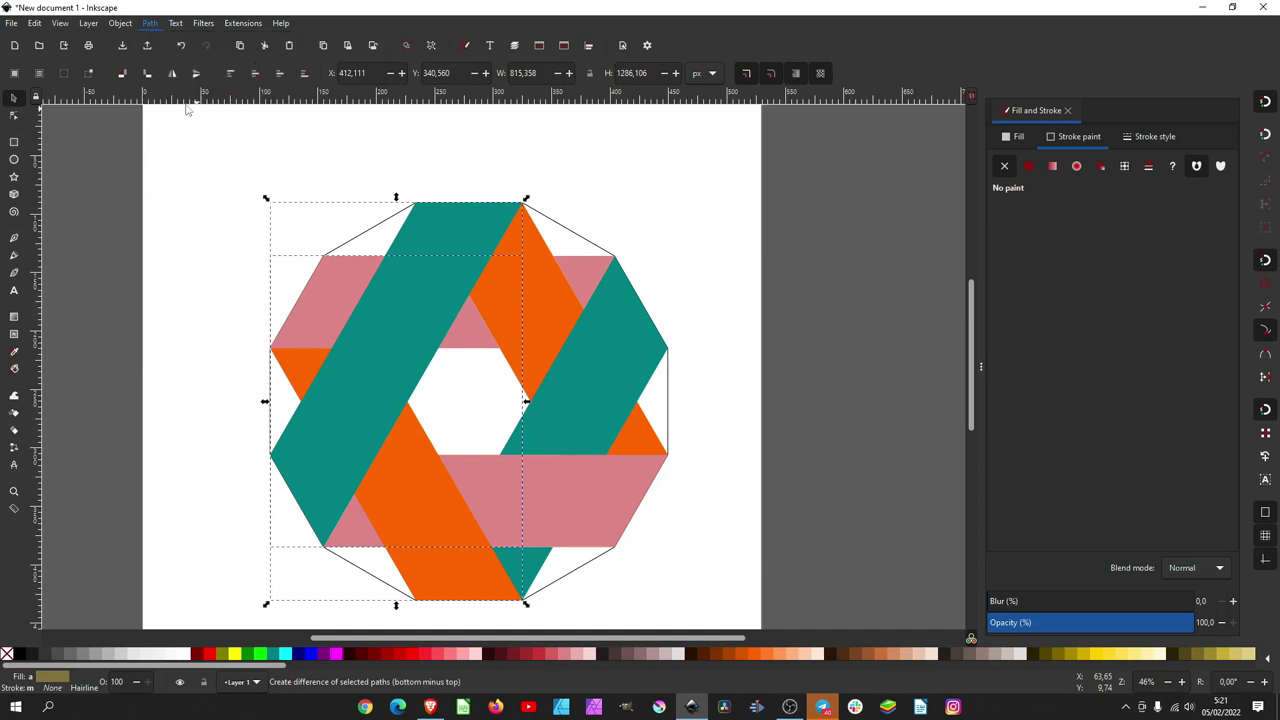
left_click(829, 331)
scroll(486, 343, "down", 2, "ctrl")
- Move the twelve-sided guide polygon off the page
left_click(536, 295)
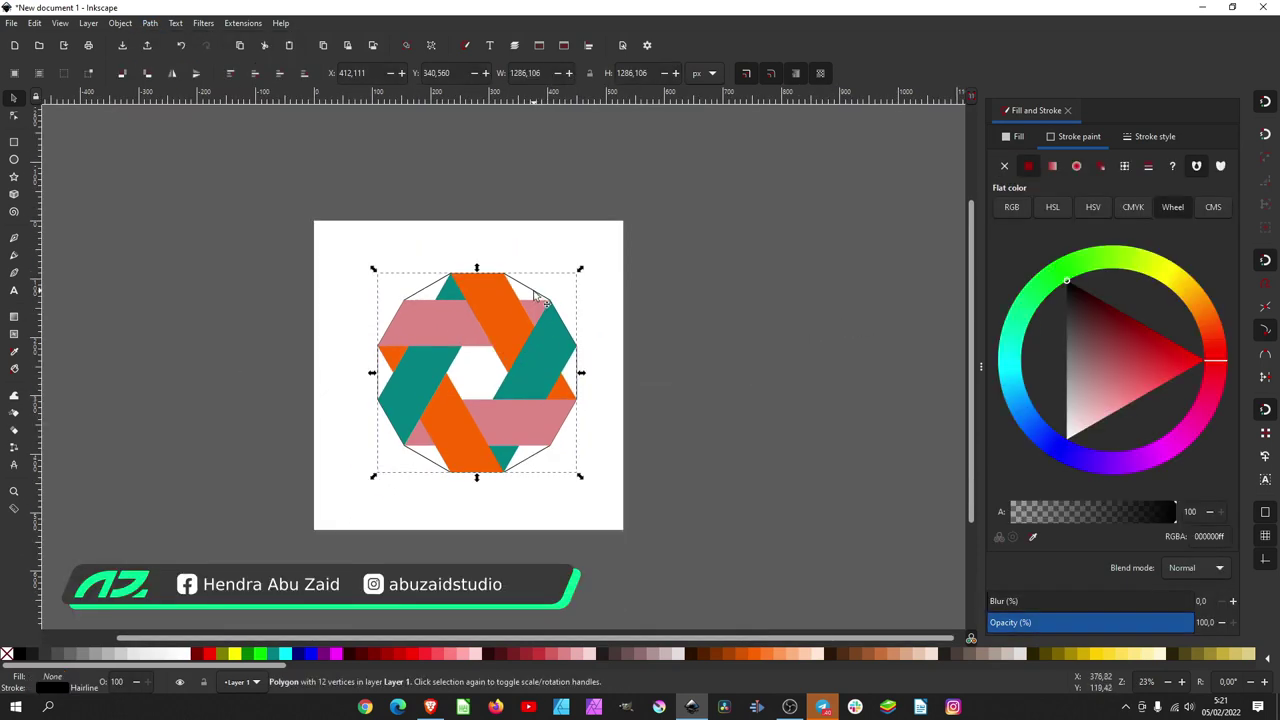
left_click_drag(536, 295, 165, 326)
scroll(505, 373, "up", 1, "ctrl")
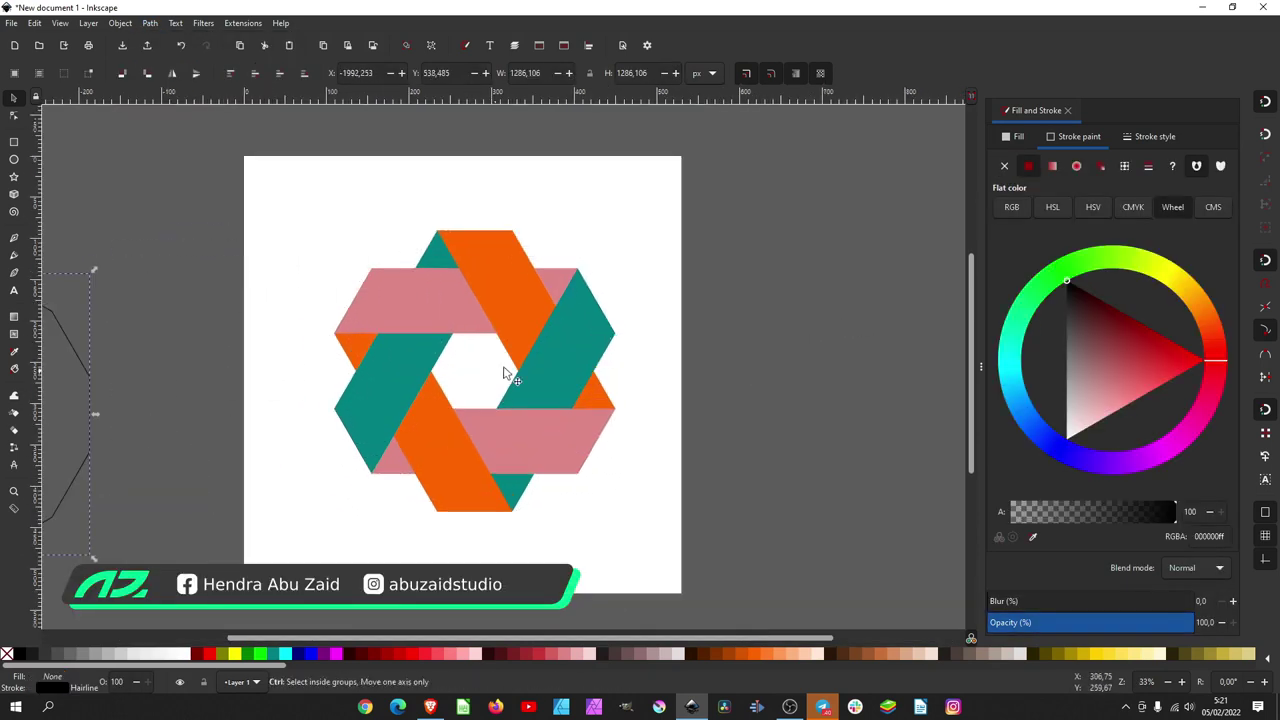
- Give all six ribbon pieces a dark grey fill and a flat white stroke
left_click_drag(755, 202, 288, 545)
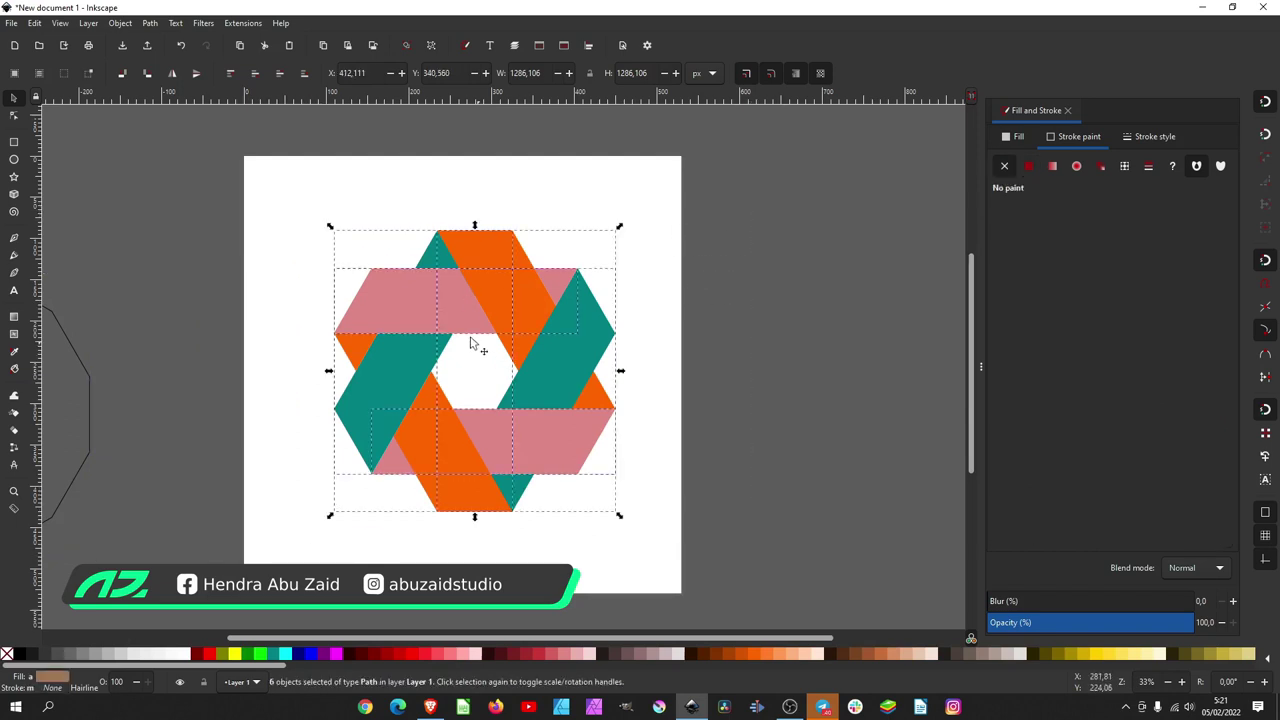
left_click(47, 655)
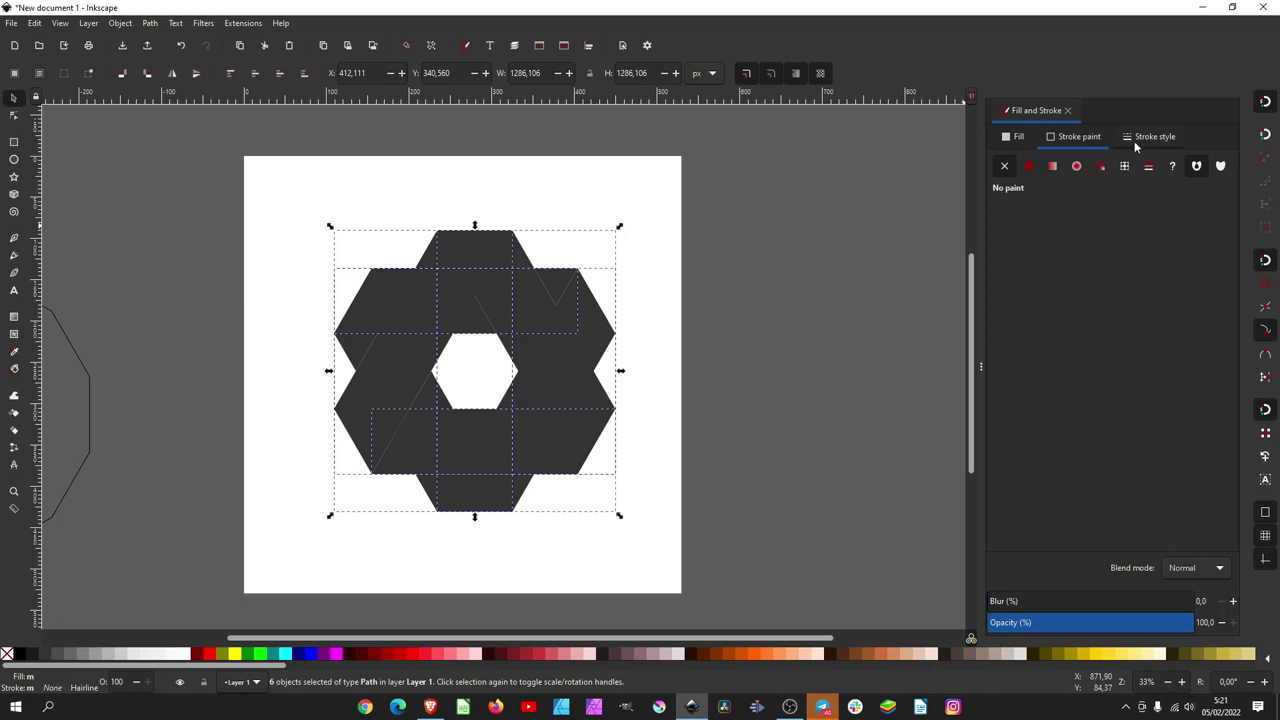
left_click(1030, 167)
left_click_drag(1092, 365, 1046, 467)
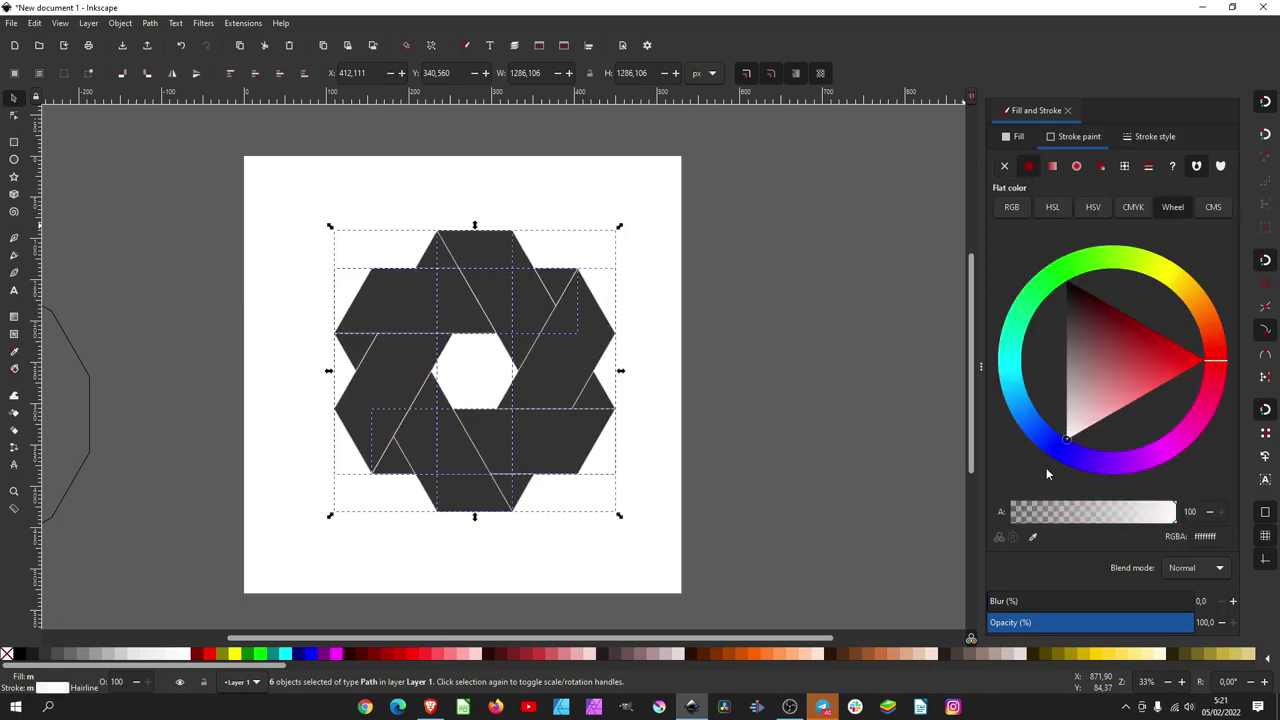
- Set the ribbon pieces' stroke width to 10 px and select the whole logo
left_click(1160, 140)
left_click(1125, 170)
left_click(1118, 140)
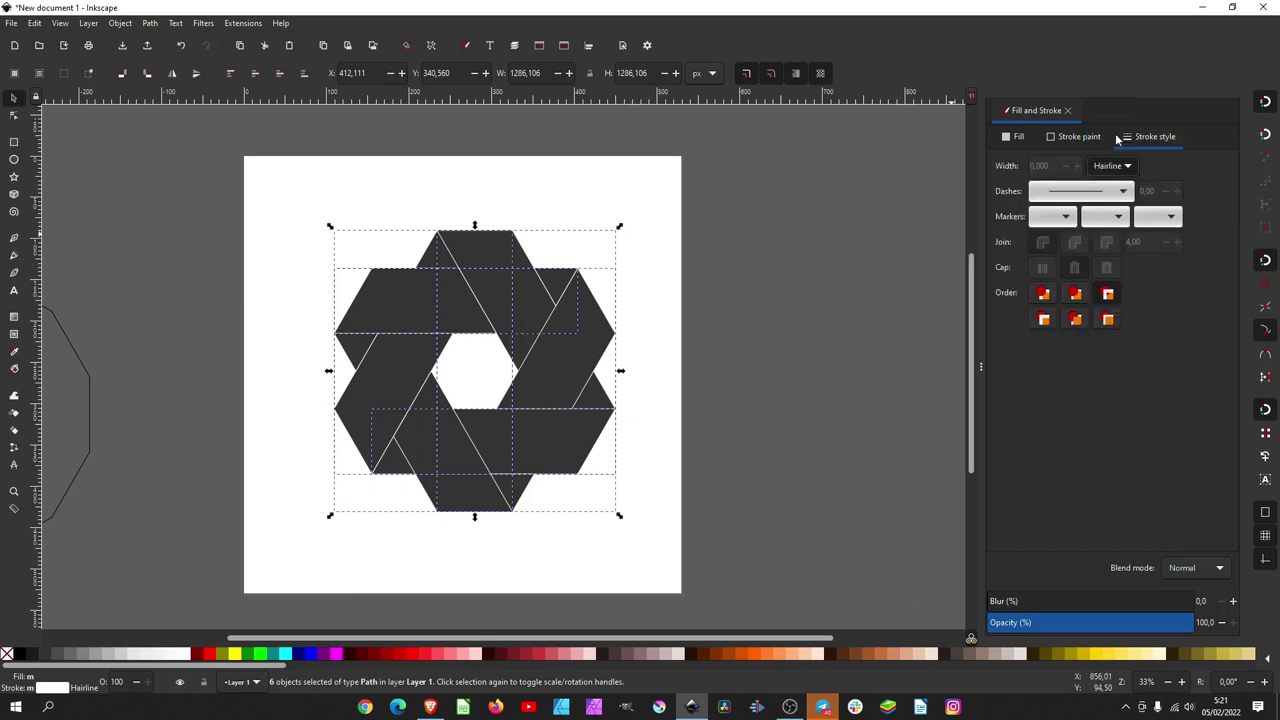
double_click(1046, 166)
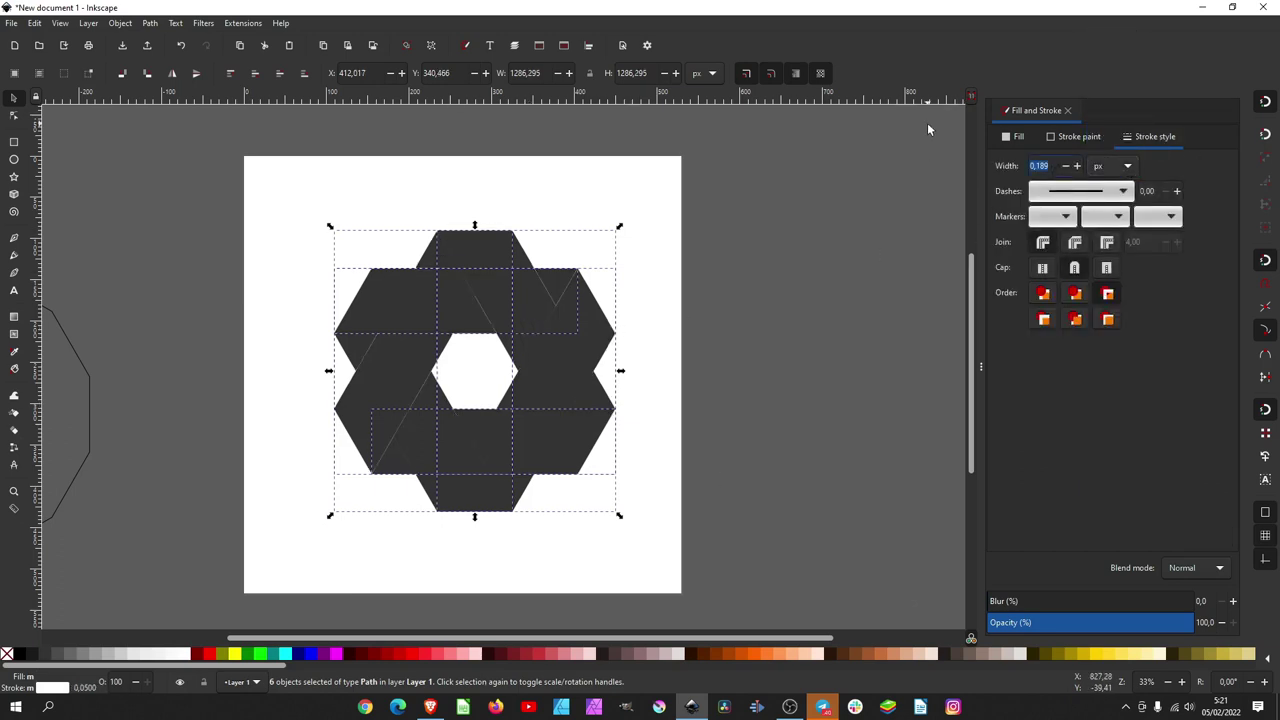
type("5")
key("Return")
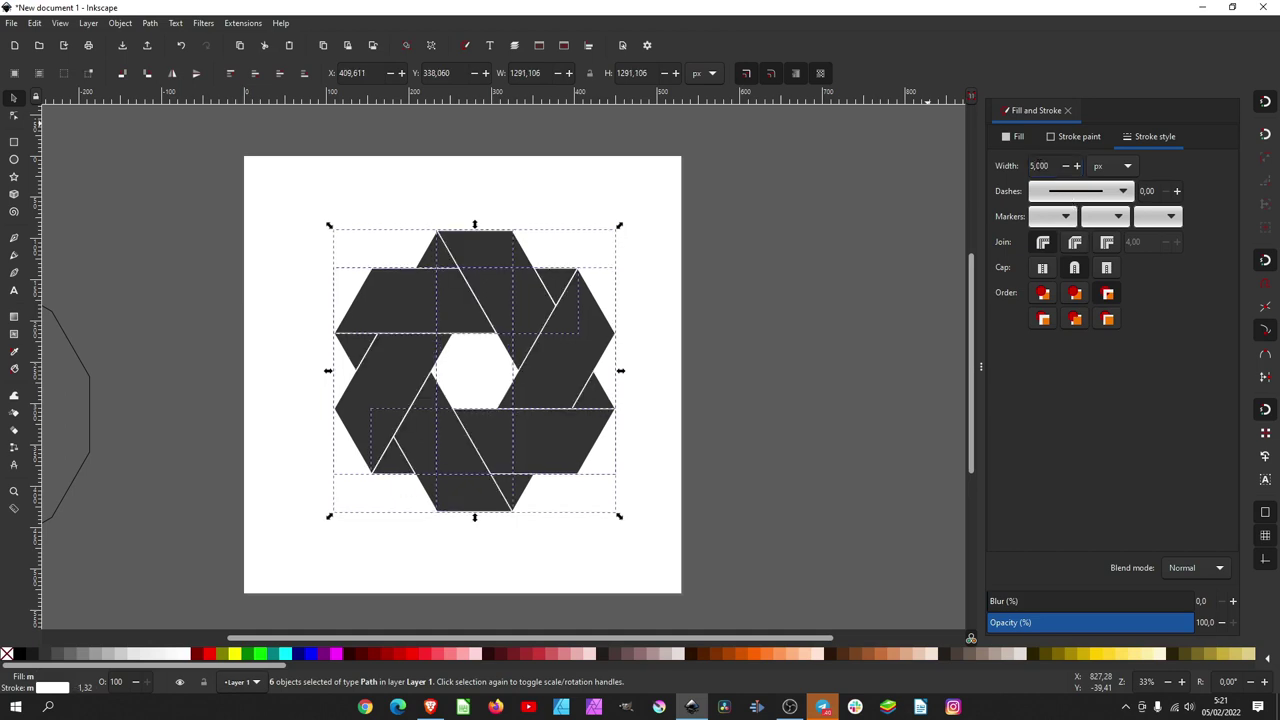
type("10")
key("Return")
left_click_drag(765, 195, 320, 508)
- Group the six ribbon pieces into one logo and shrink it slightly
right_click(485, 320)
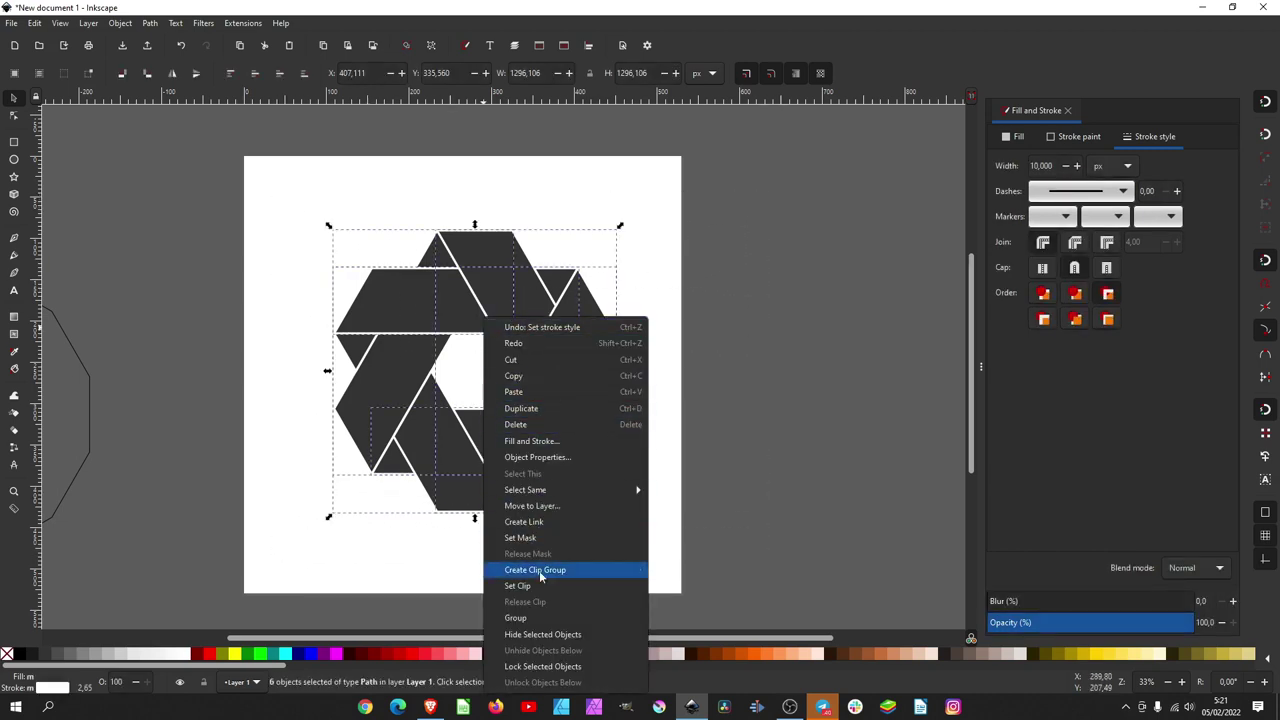
left_click(538, 618)
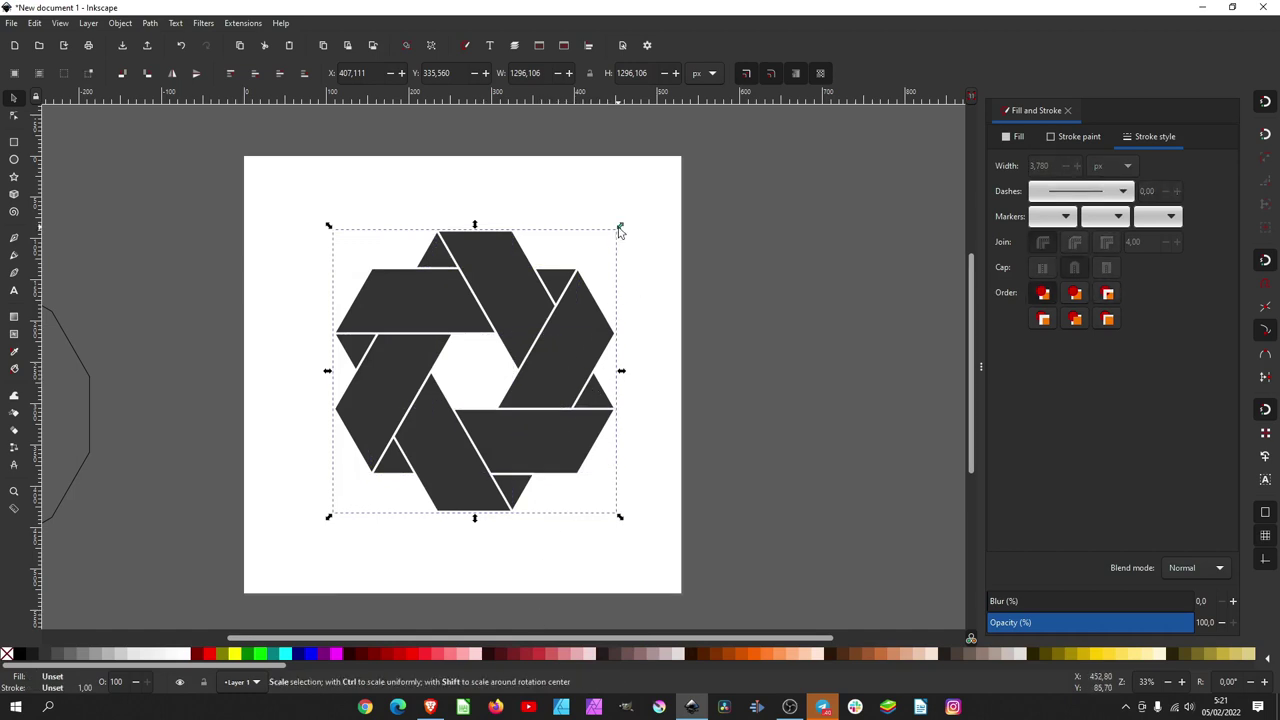
left_click_drag(619, 226, 593, 251)
left_click_drag(533, 434, 529, 420)
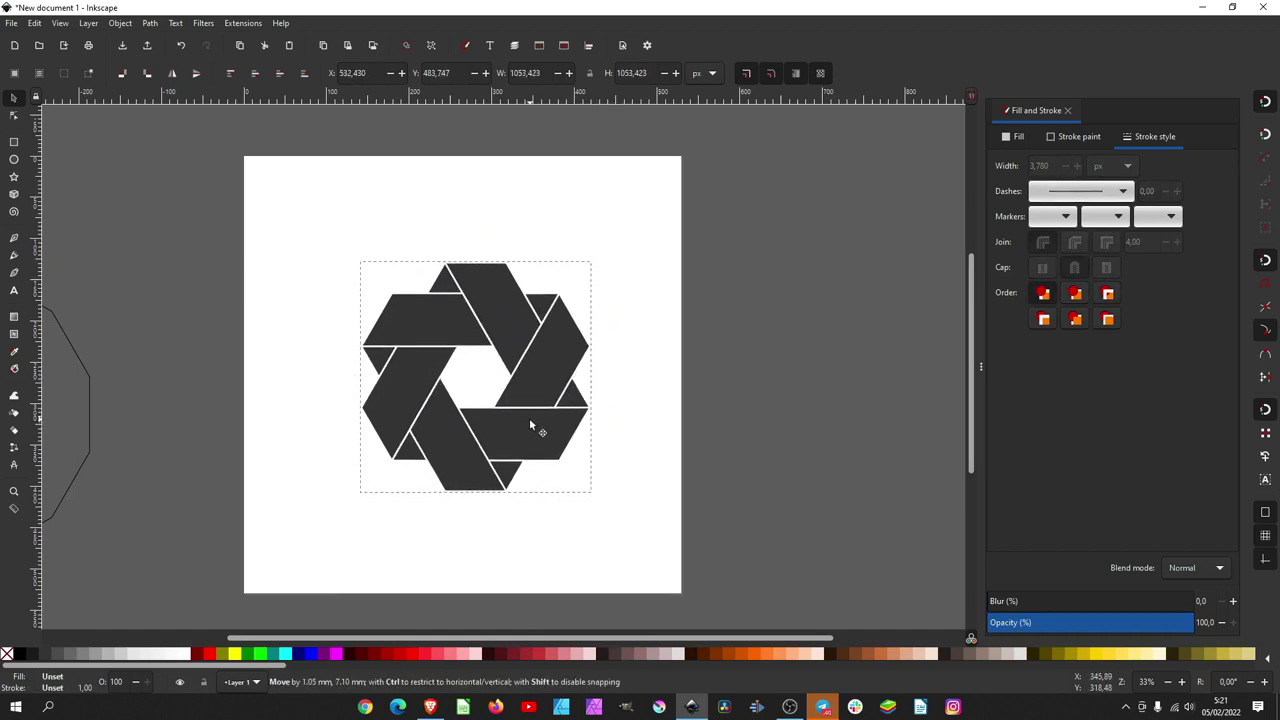
left_click(757, 305)
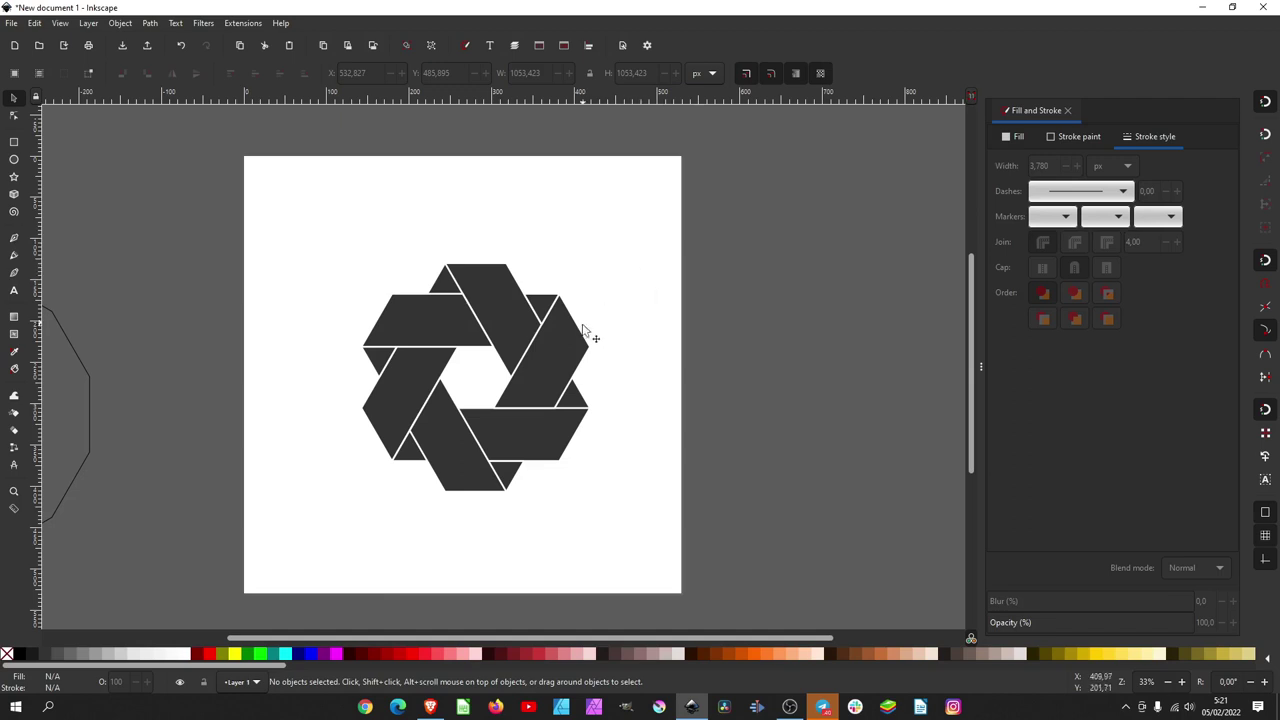
- Move the logo near the page top, shrink it further, and duplicate it
left_click(563, 375)
left_click_drag(563, 375, 548, 222)
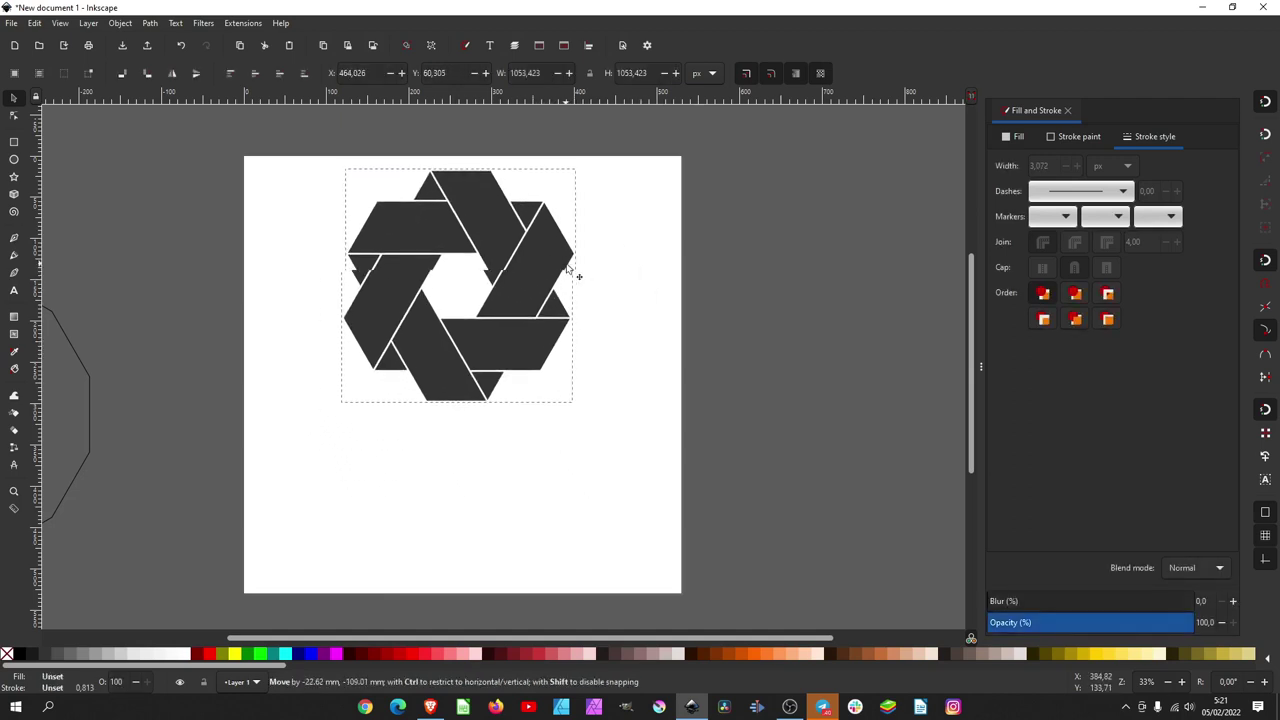
left_click_drag(582, 152, 556, 177)
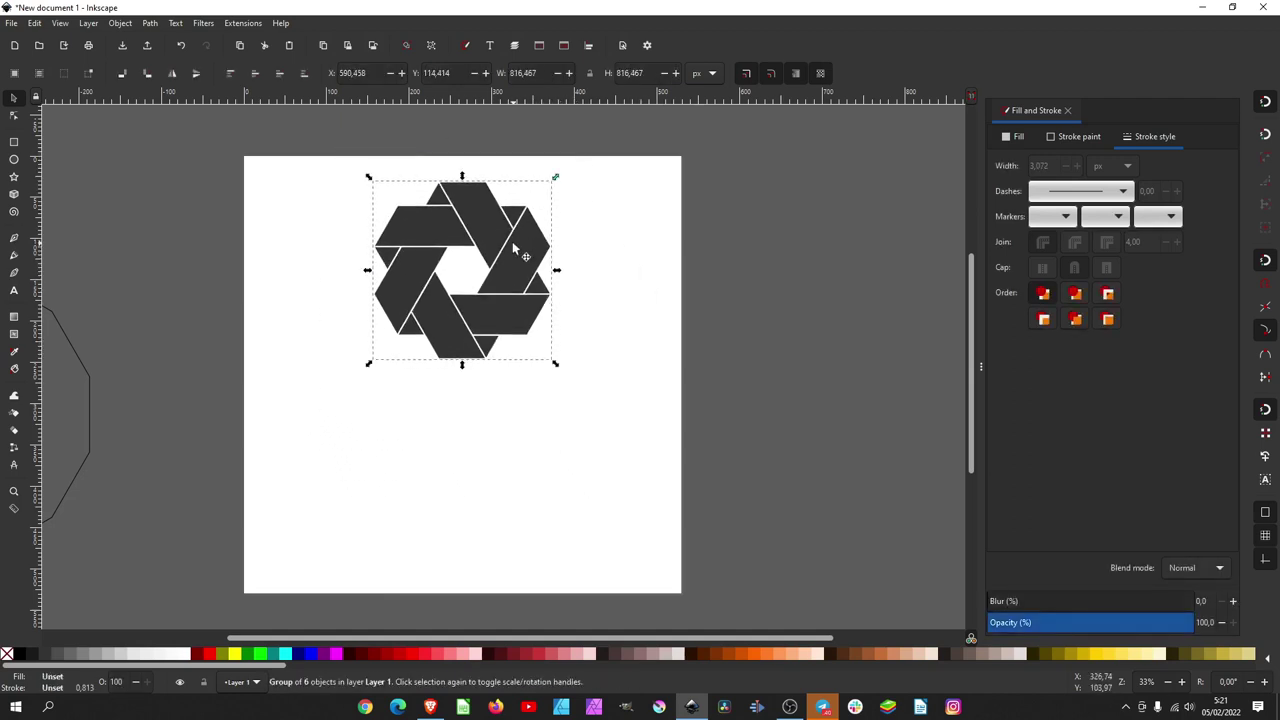
right_click(520, 262)
left_click(551, 337)
- Move the copy below the original and give it white fill with flat black outline
left_click_drag(505, 262, 505, 469)
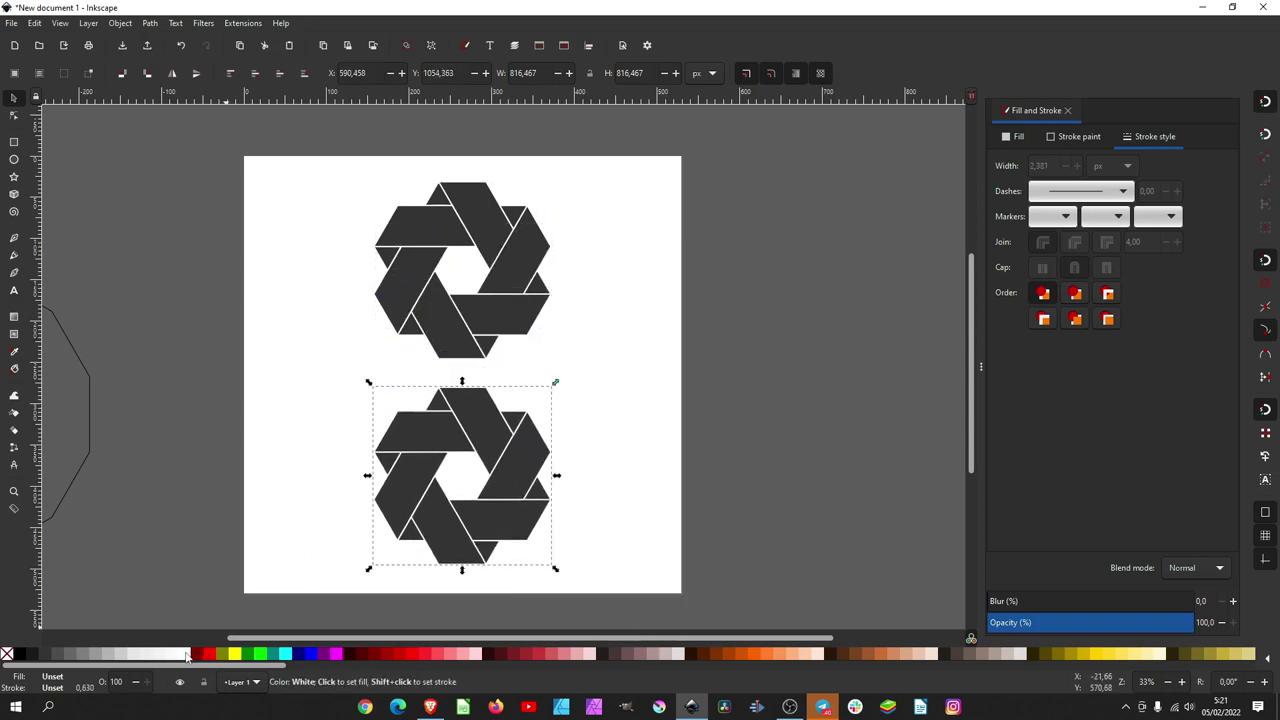
left_click(227, 638)
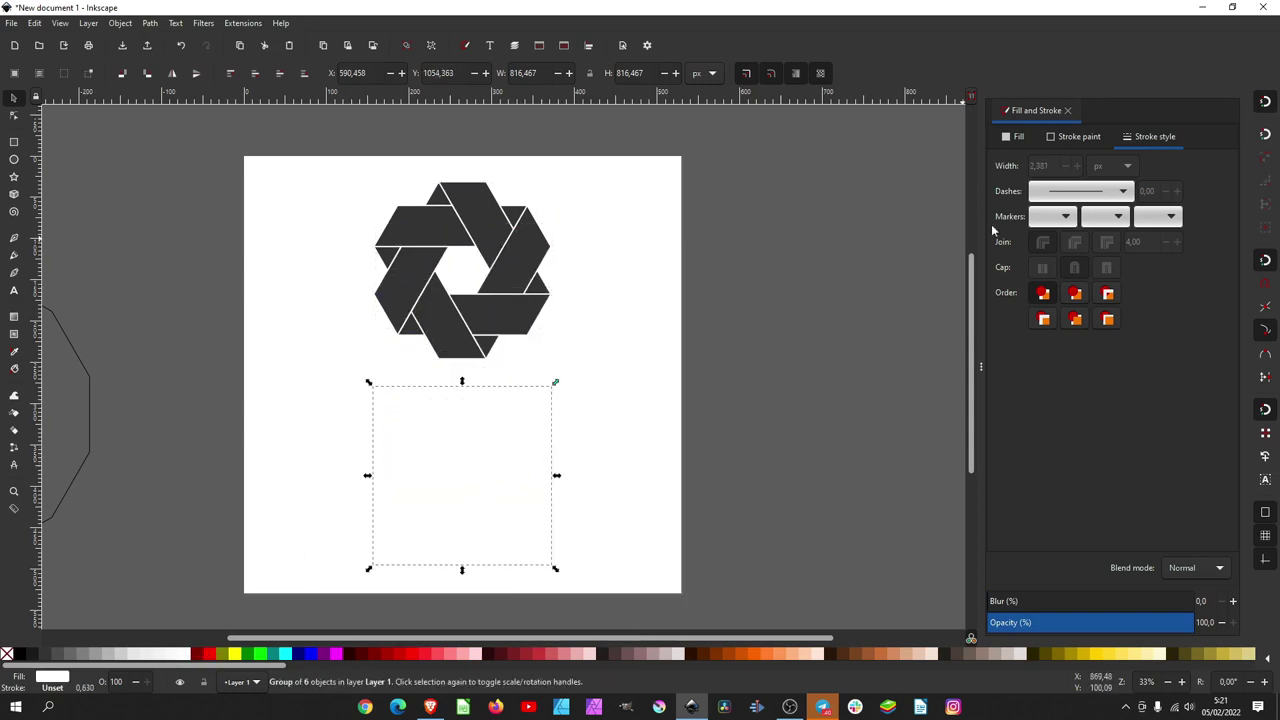
left_click(1079, 140)
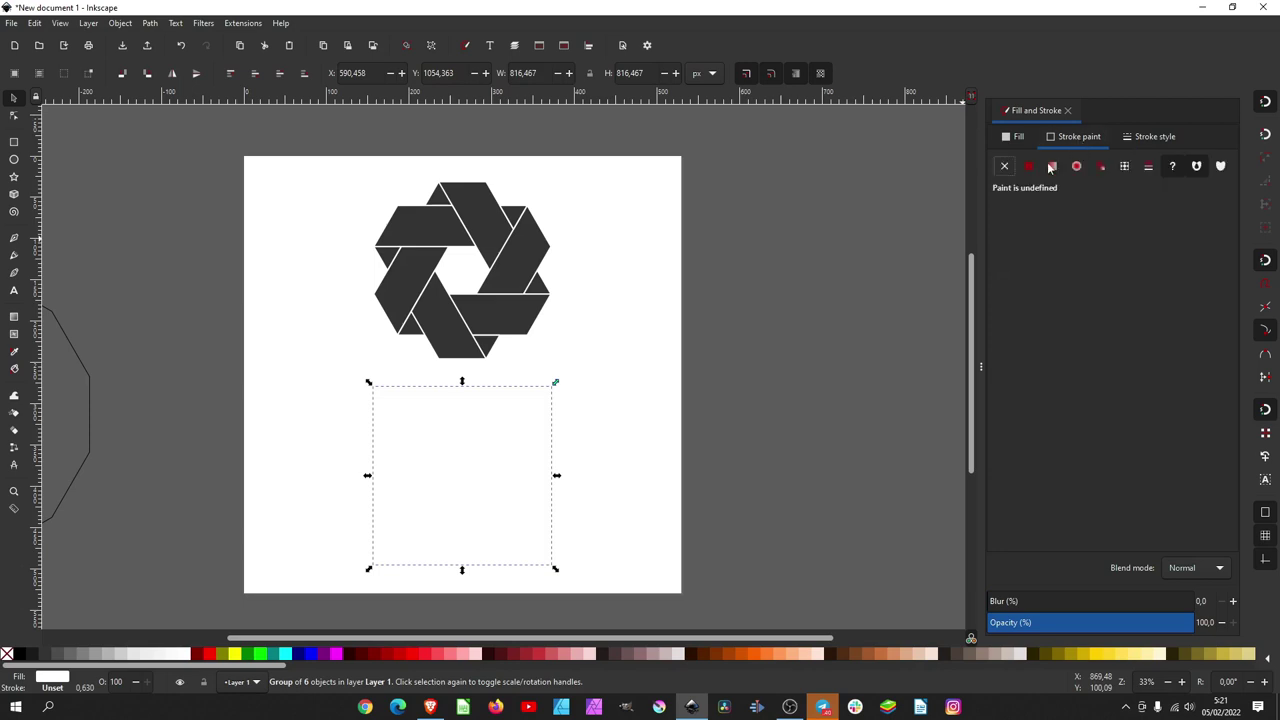
left_click(1029, 166)
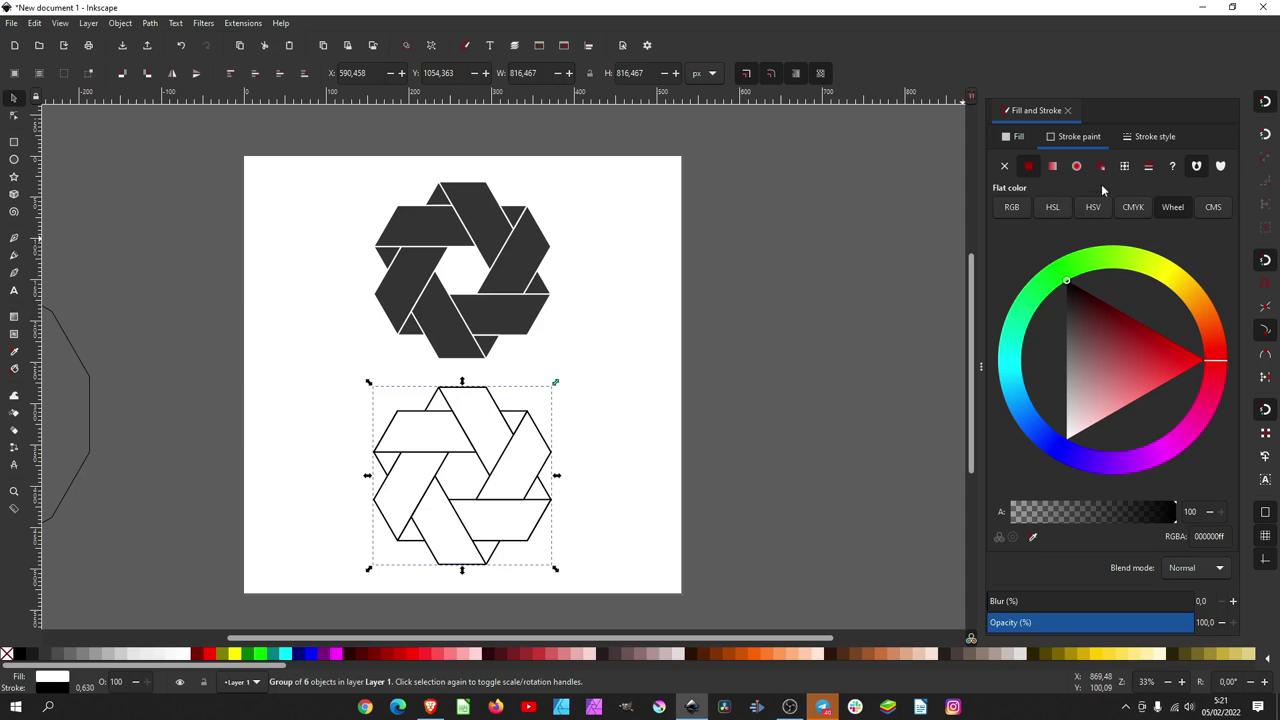
- Set the copy's outline width to 10 px, then reselect the lower logo
left_click(1150, 138)
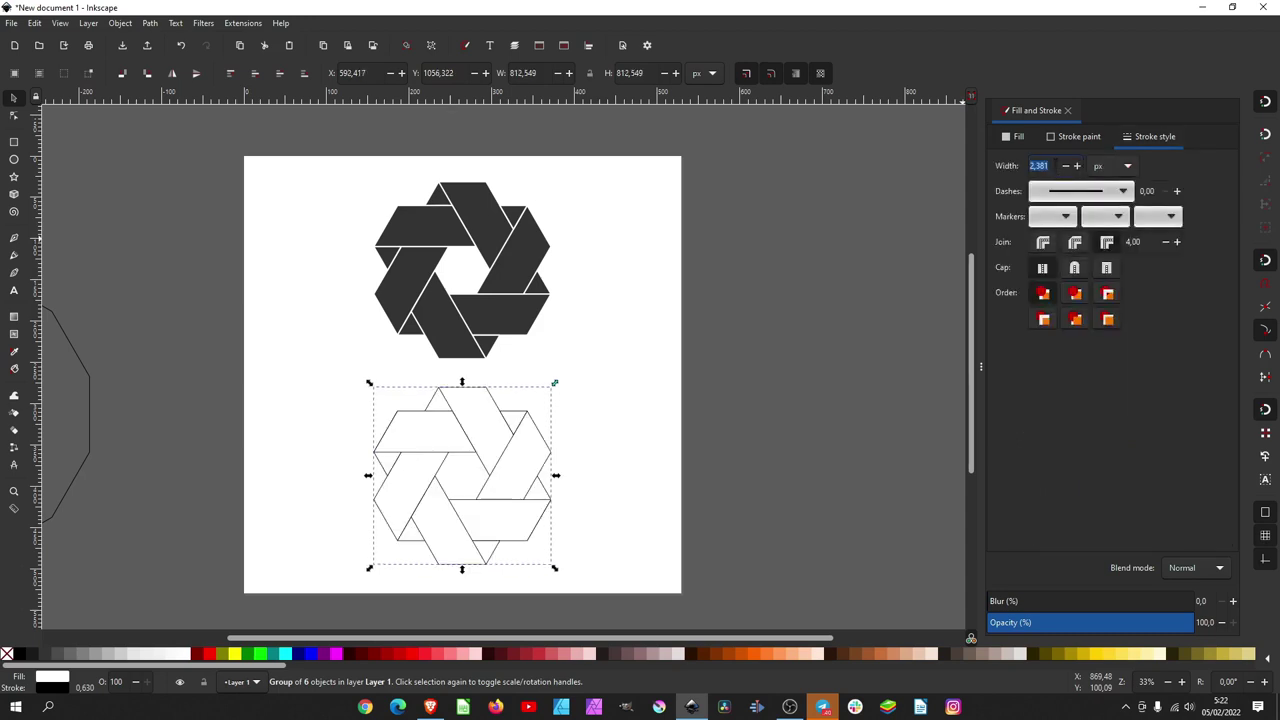
type("10")
key("Return")
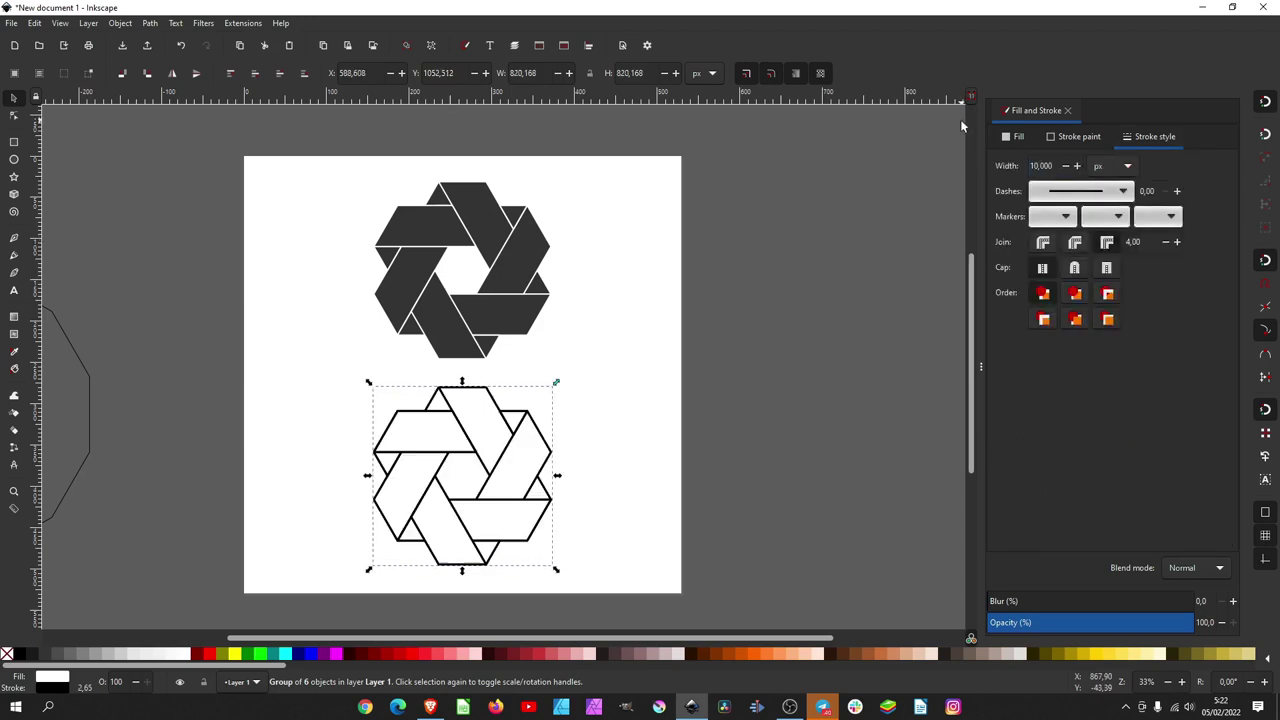
left_click(651, 380)
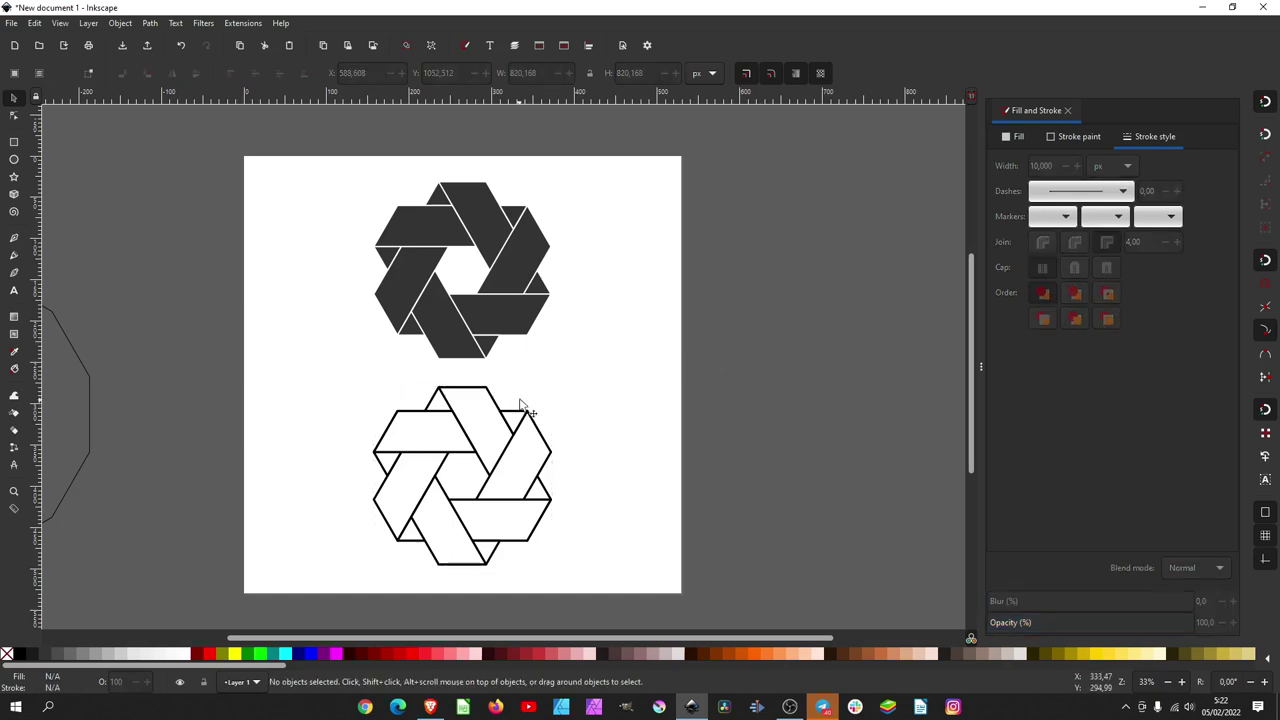
left_click_drag(757, 353, 286, 600)
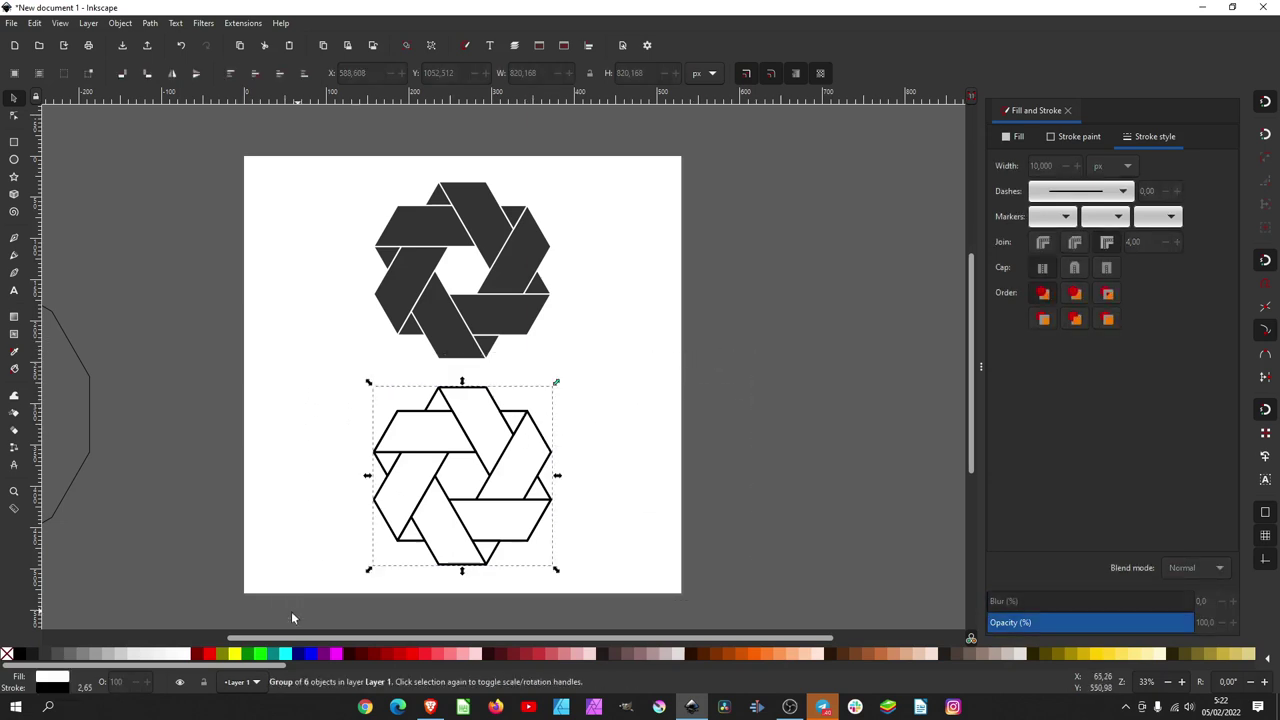